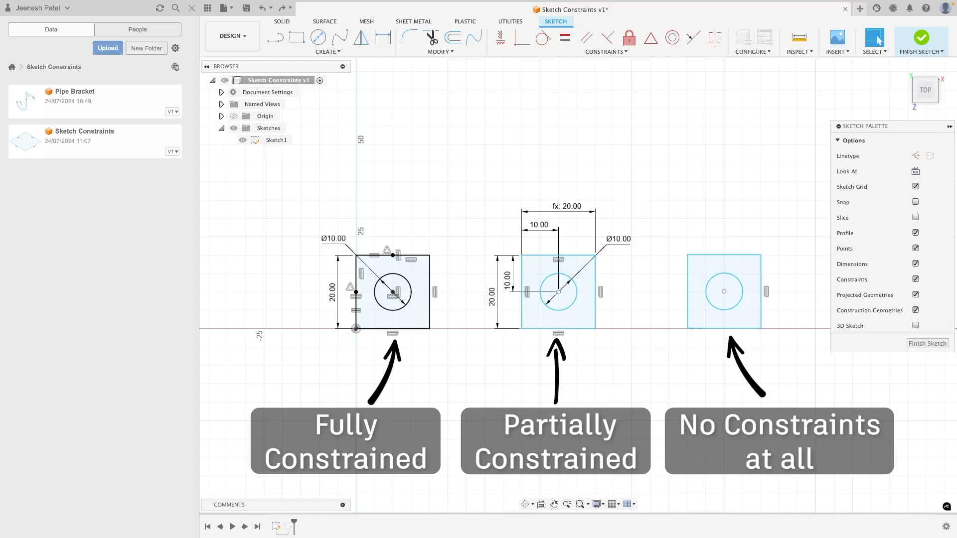
# Step: Dimension the height and width of the unconstrained rightmost square, setting both to 25 mm
pyautogui.click(383, 38)
pyautogui.click(687, 292)
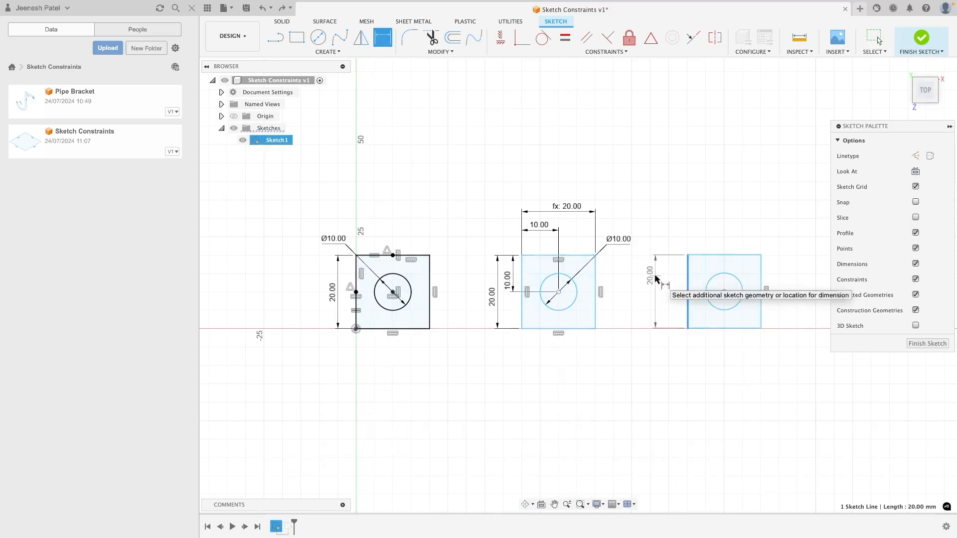
pyautogui.click(655, 276)
pyautogui.write('25')
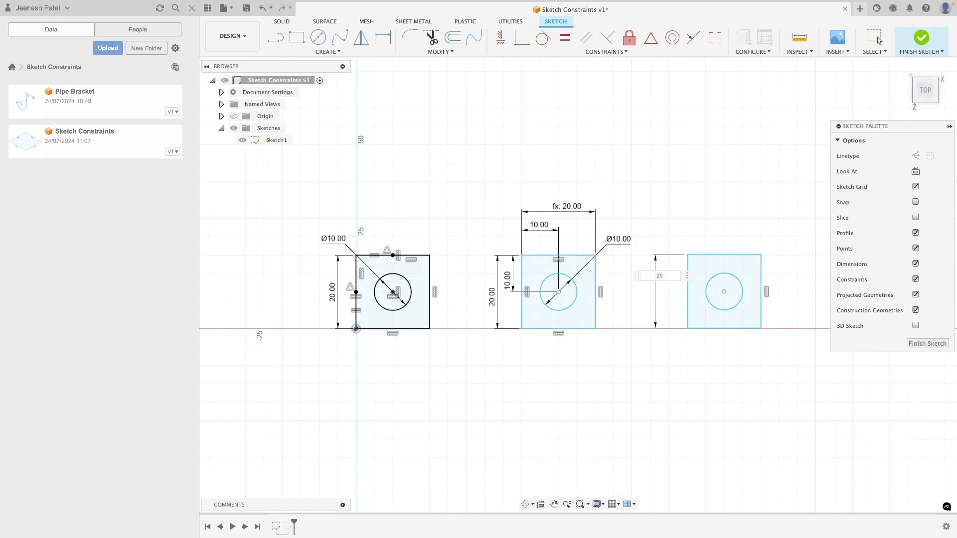
pyautogui.press('Return')
pyautogui.click(749, 256)
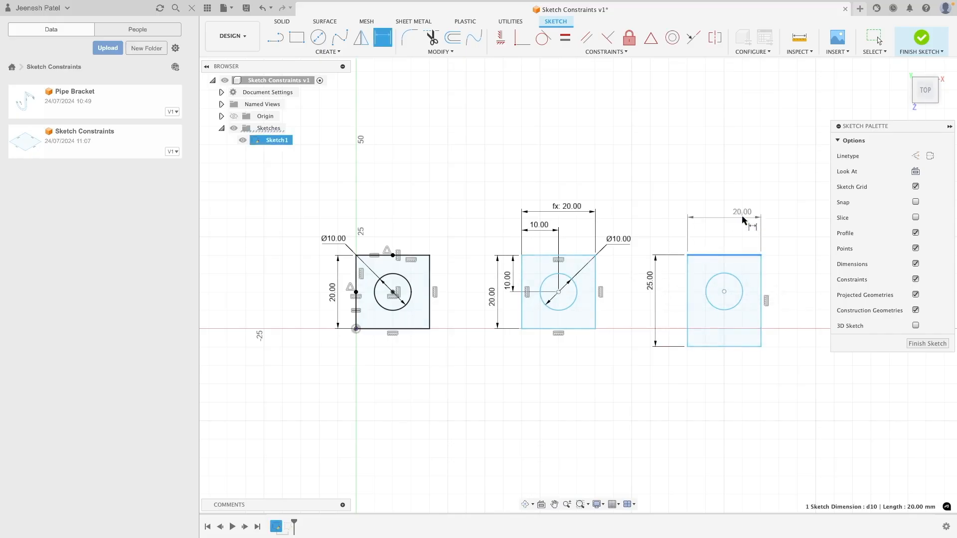
pyautogui.click(742, 220)
pyautogui.write('25')
pyautogui.press('Return')
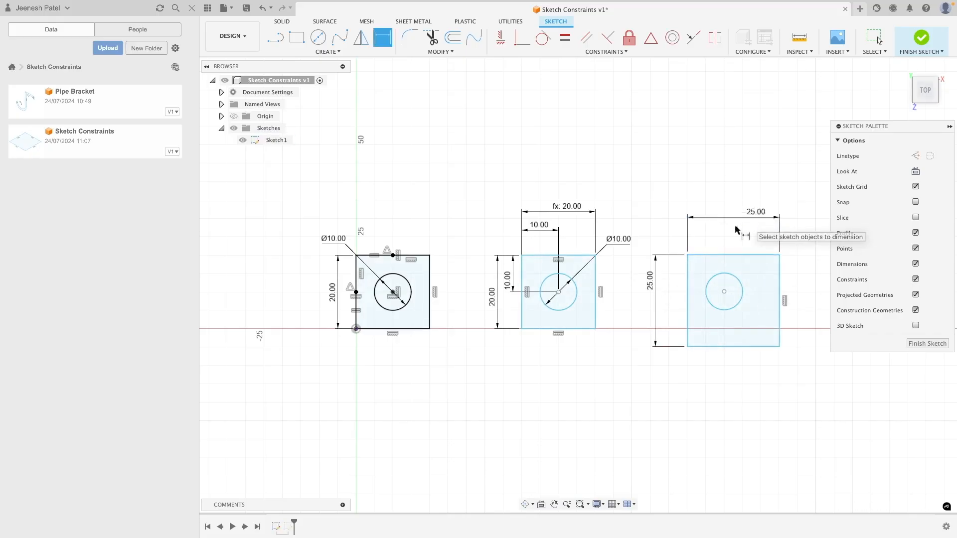
pyautogui.press('Escape')
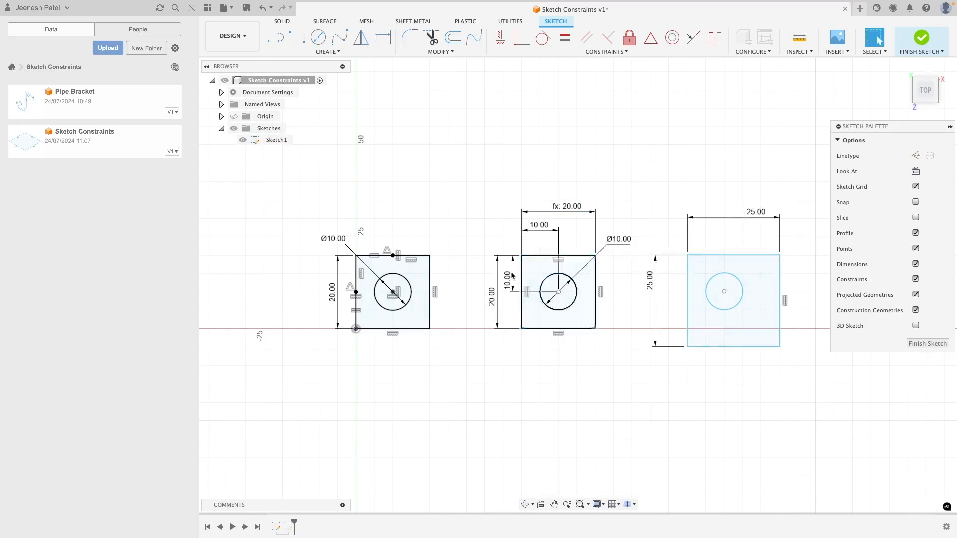
# Step: Set the side dimension of the partially constrained middle square to 25 mm
pyautogui.doubleClick(495, 292)
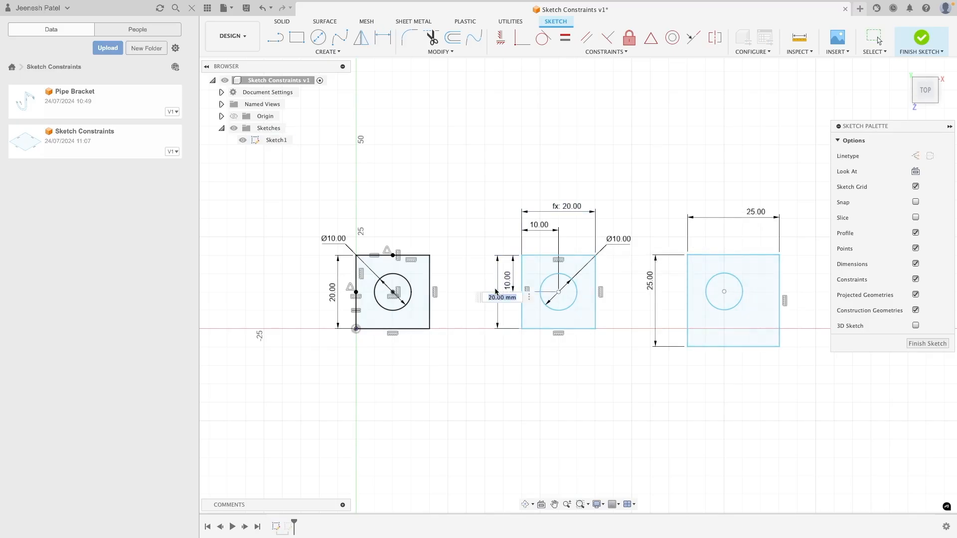
pyautogui.write('25')
pyautogui.press('Return')
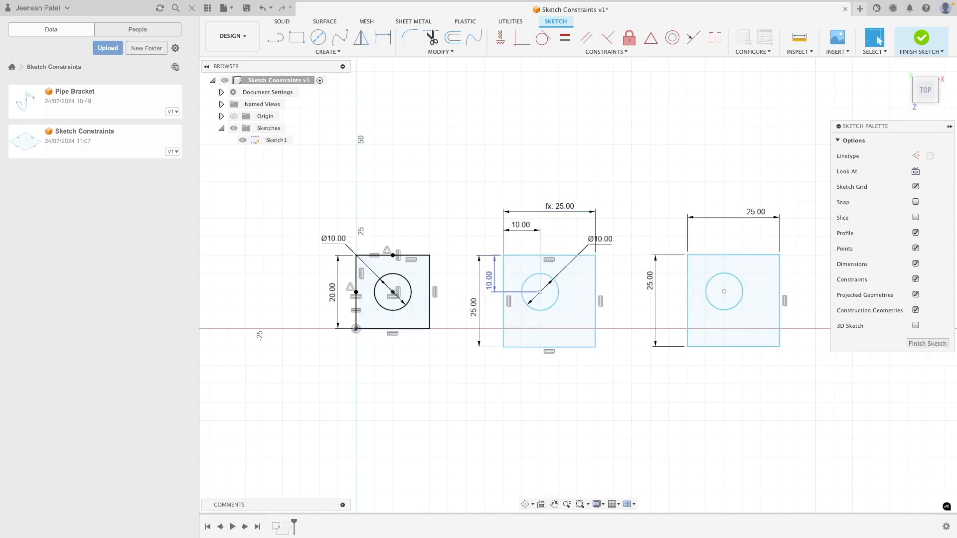
# Step: Set the vertical and horizontal centre offsets of the middle square's circle to 12.5 mm each
pyautogui.doubleClick(491, 281)
pyautogui.write('12.5')
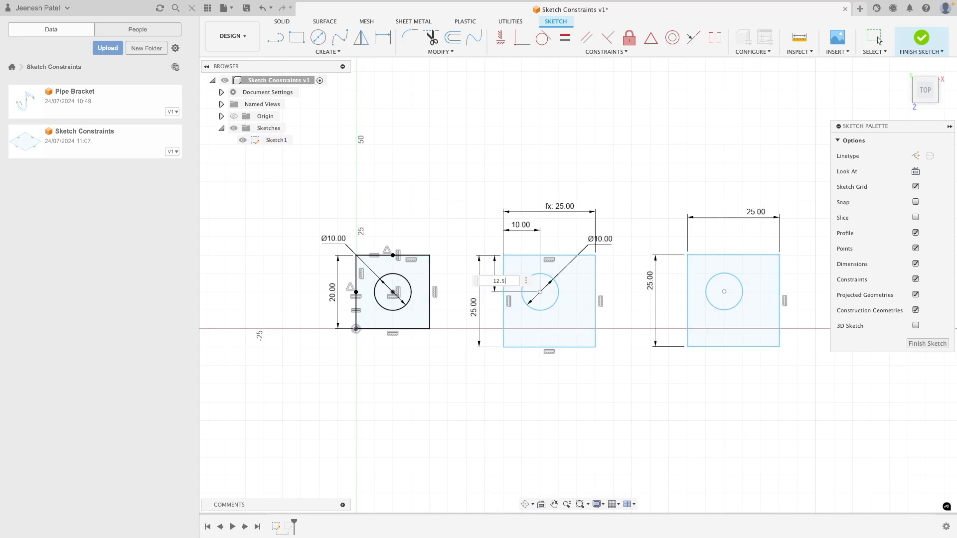
pyautogui.press('Return')
pyautogui.doubleClick(521, 234)
pyautogui.write('12.5')
pyautogui.press('Return')
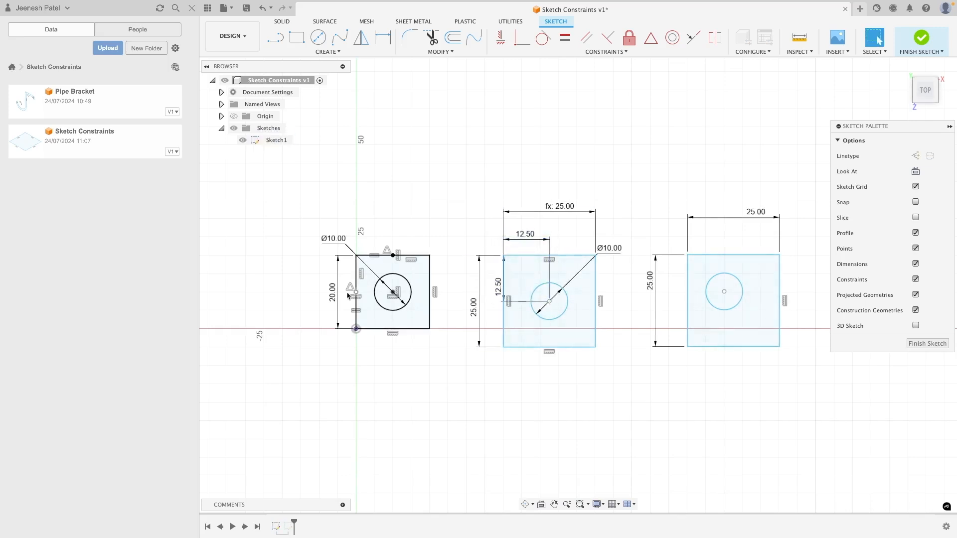
# Step: Set the height dimension of the fully constrained square at the origin to 25 mm
pyautogui.doubleClick(334, 294)
pyautogui.write('25')
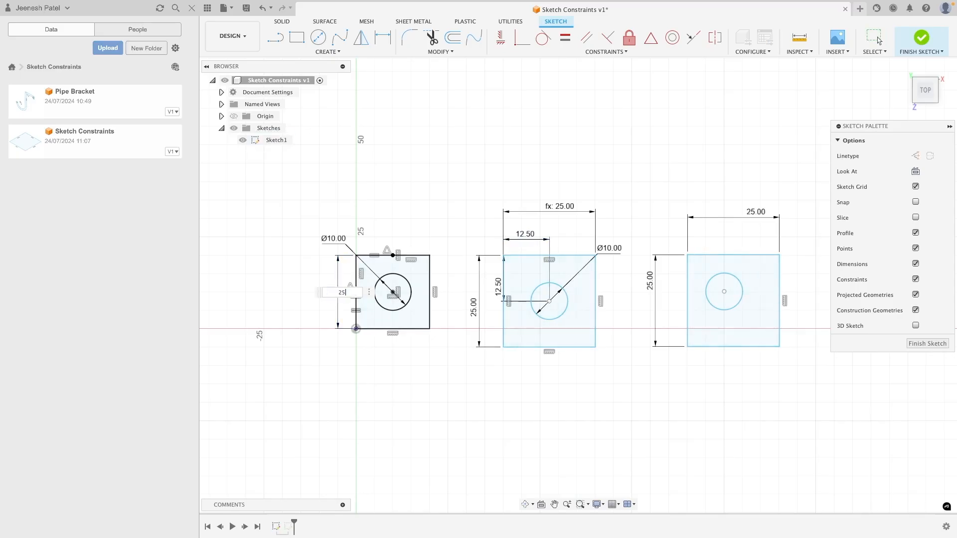
pyautogui.press('Return')
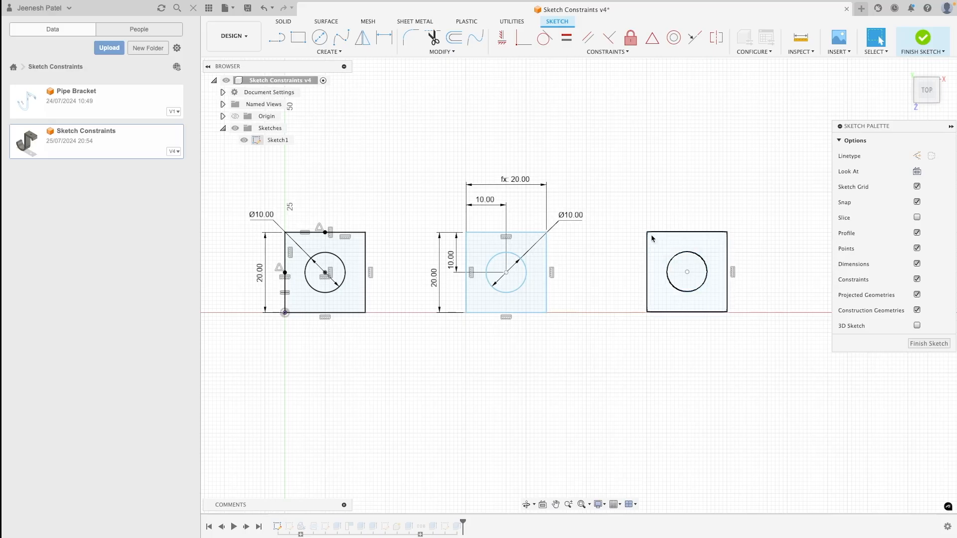
# Step: Test the loose geometry by nudging the rightmost square's upper-left corner and the middle square's right edge slightly
pyautogui.moveTo(647, 233)
pyautogui.mouseDown()
pyautogui.moveTo(626, 216)
pyautogui.moveTo(646, 232)
pyautogui.mouseUp()
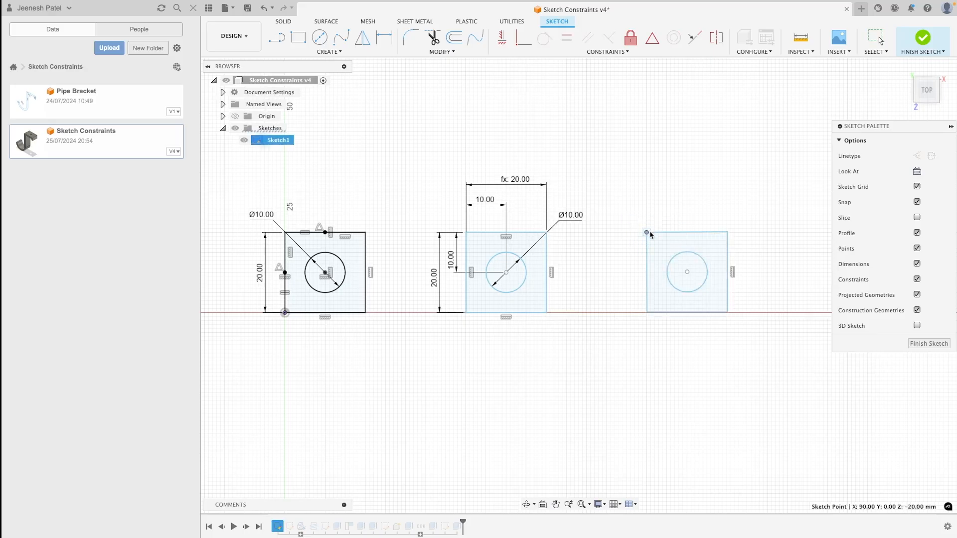
pyautogui.moveTo(548, 259)
pyautogui.mouseDown()
pyautogui.moveTo(580, 239)
pyautogui.moveTo(549, 240)
pyautogui.moveTo(552, 197)
pyautogui.moveTo(550, 233)
pyautogui.mouseUp()
pyautogui.click(613, 299)
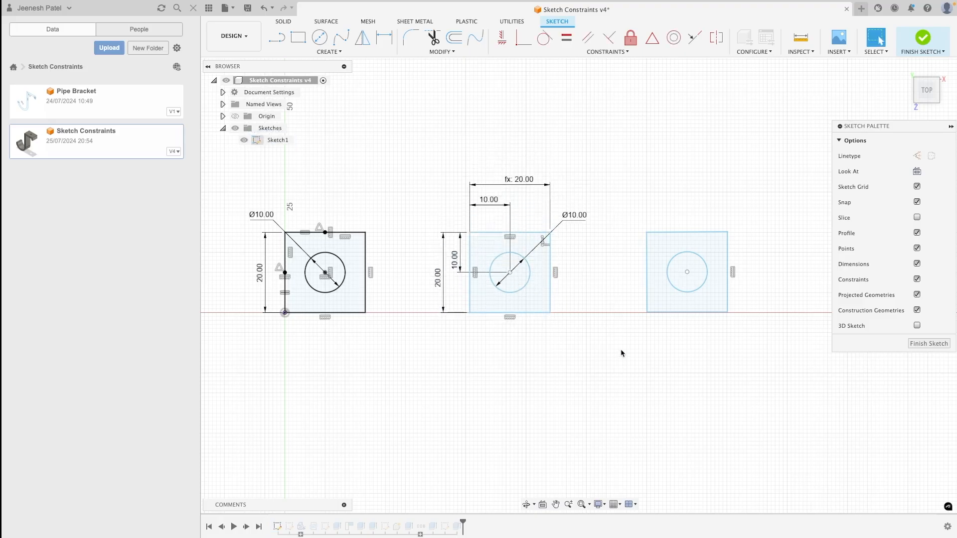
pyautogui.moveTo(646, 232)
pyautogui.mouseDown()
pyautogui.moveTo(647, 202)
pyautogui.moveTo(648, 237)
pyautogui.mouseUp()
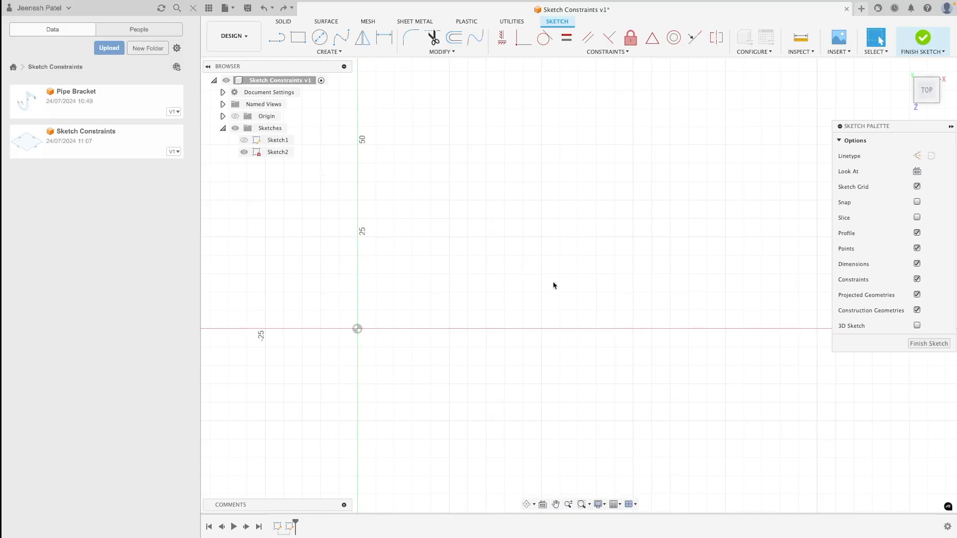
# Step: Sketch a rectangle about 25 mm square up and to the right of the origin, and pull its right edge slightly outward
pyautogui.press('r')
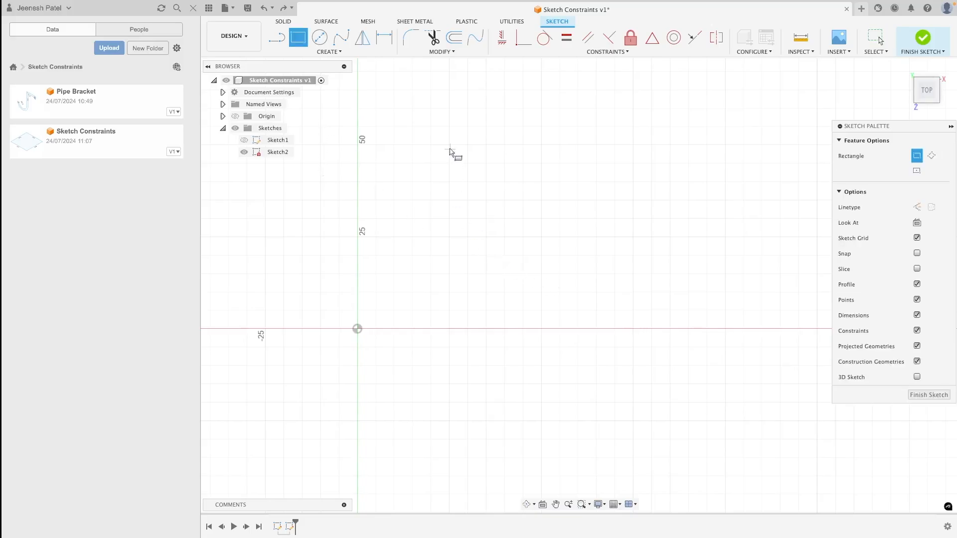
pyautogui.click(449, 144)
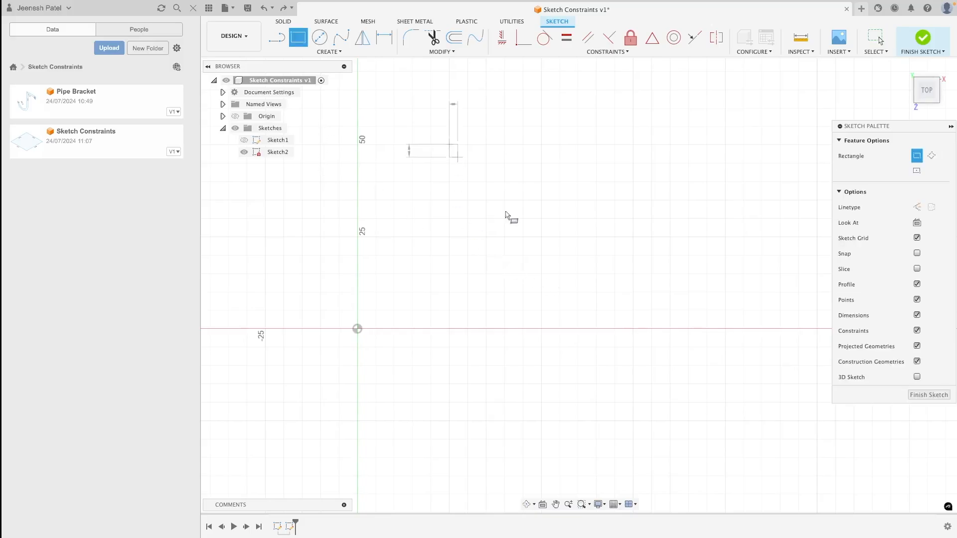
pyautogui.click(542, 237)
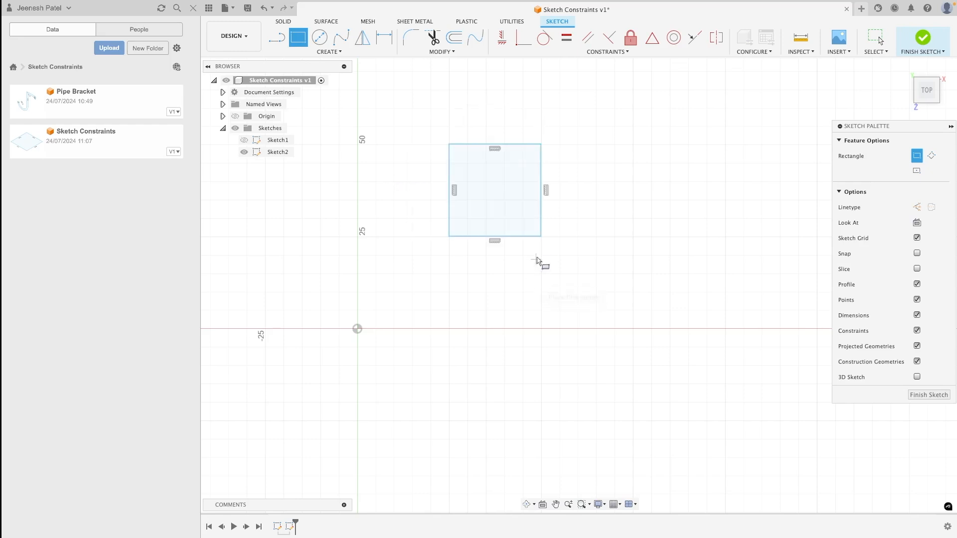
pyautogui.press('Escape')
pyautogui.moveTo(541, 217)
pyautogui.mouseDown()
pyautogui.moveTo(598, 220)
pyautogui.moveTo(544, 214)
pyautogui.mouseUp()
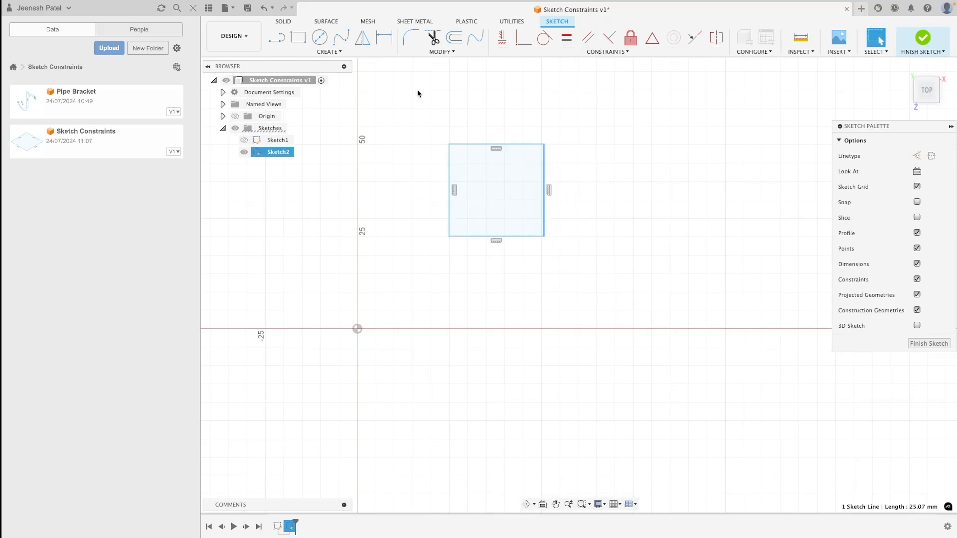
# Step: Dimension the rectangle's left edge and set it to 25 mm
pyautogui.click(384, 37)
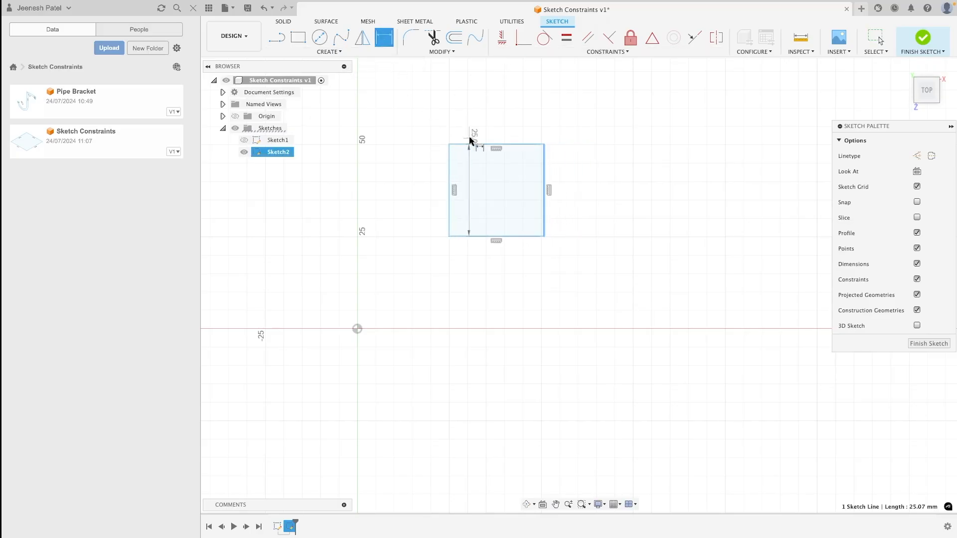
pyautogui.click(448, 164)
pyautogui.click(425, 178)
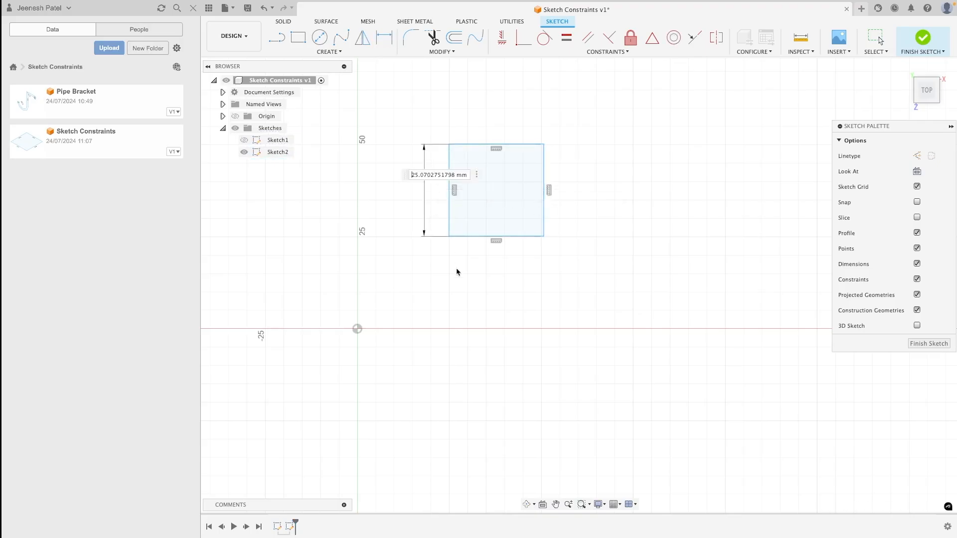
pyautogui.write('25')
pyautogui.press('Return')
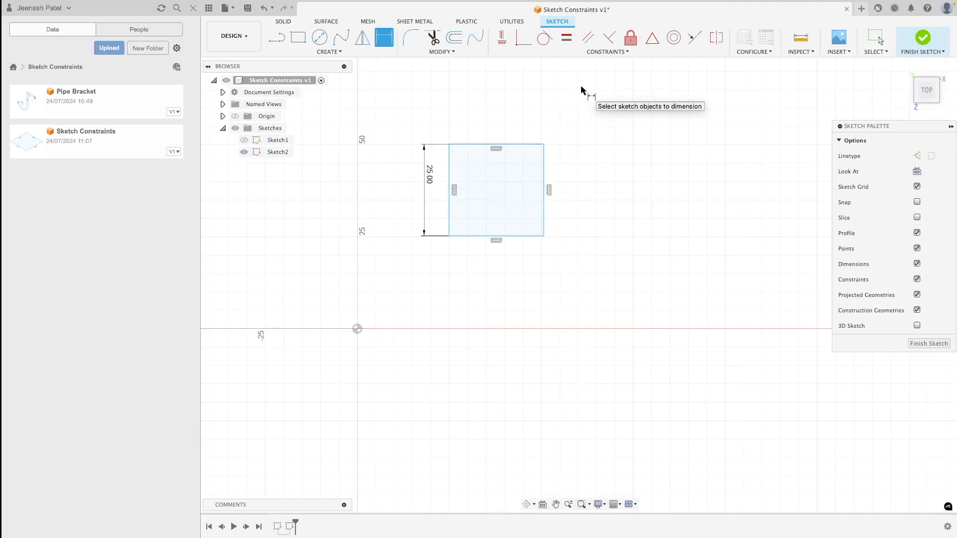
# Step: Apply an Equal constraint between the rectangle's top and left edges
pyautogui.click(571, 40)
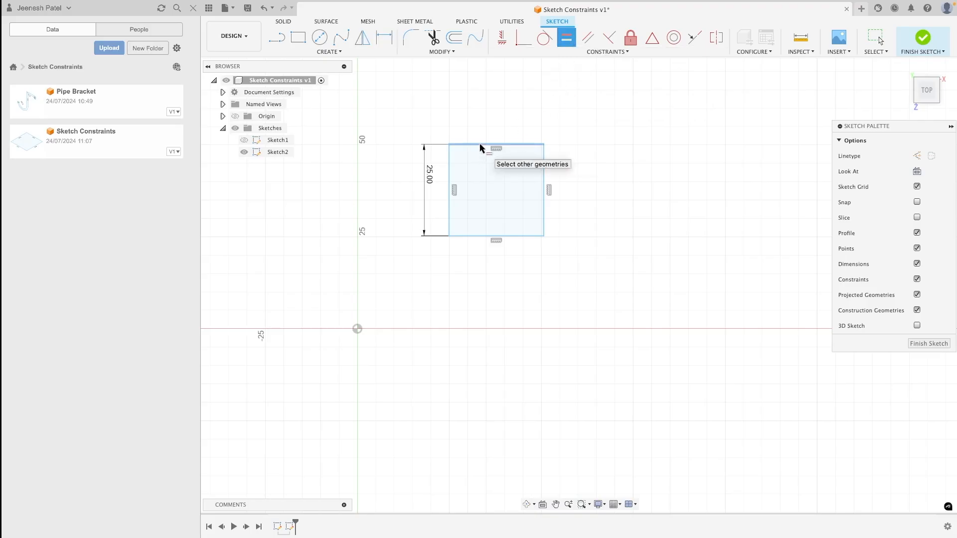
pyautogui.click(450, 163)
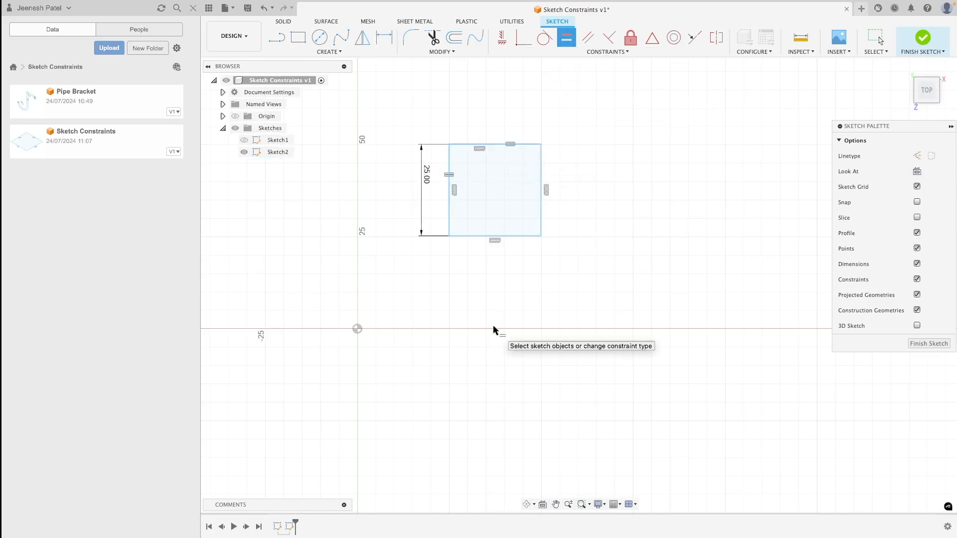
pyautogui.press('Escape')
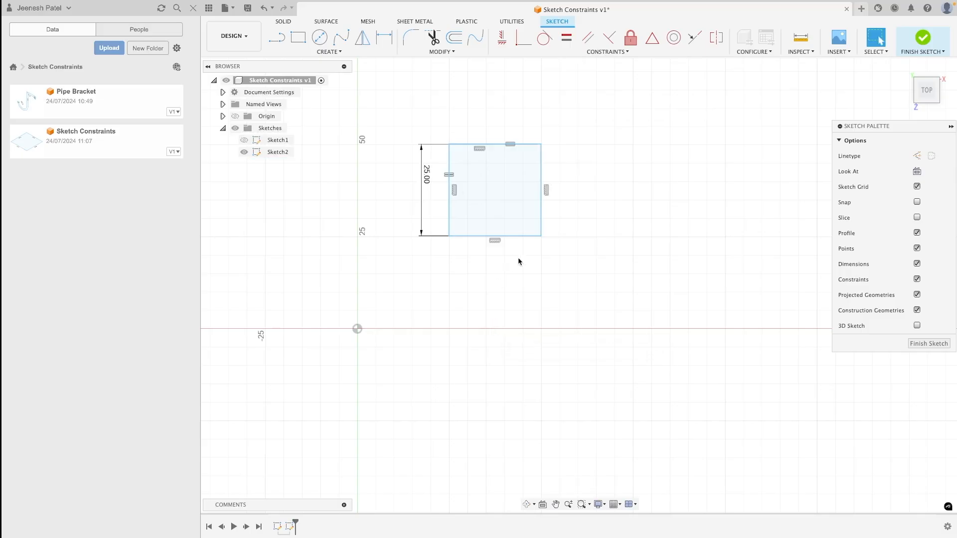
# Step: Move the square closer to the origin and make its lower-left corner coincident with the origin
pyautogui.moveTo(542, 237)
pyautogui.mouseDown()
pyautogui.moveTo(559, 256)
pyautogui.moveTo(552, 275)
pyautogui.moveTo(524, 298)
pyautogui.moveTo(507, 292)
pyautogui.mouseUp()
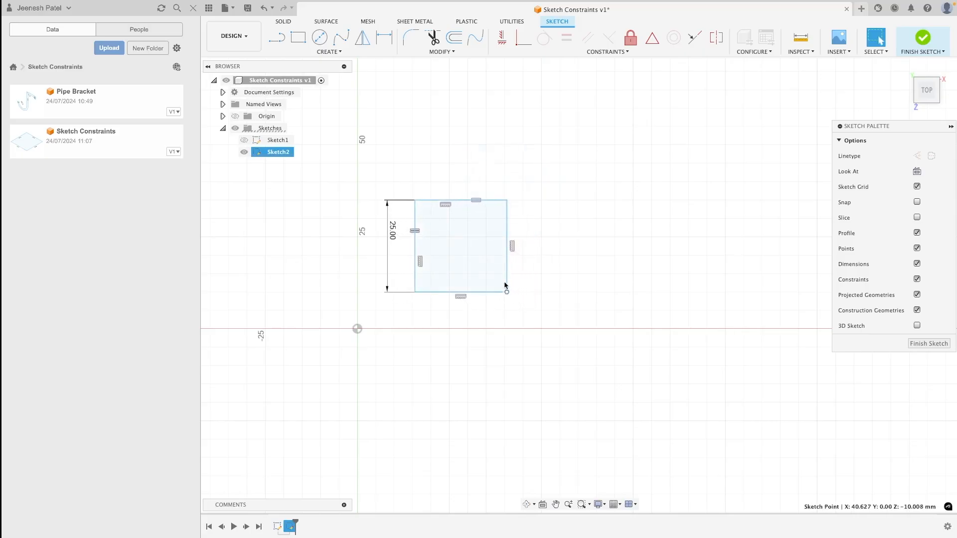
pyautogui.click(458, 141)
pyautogui.click(518, 41)
pyautogui.click(415, 292)
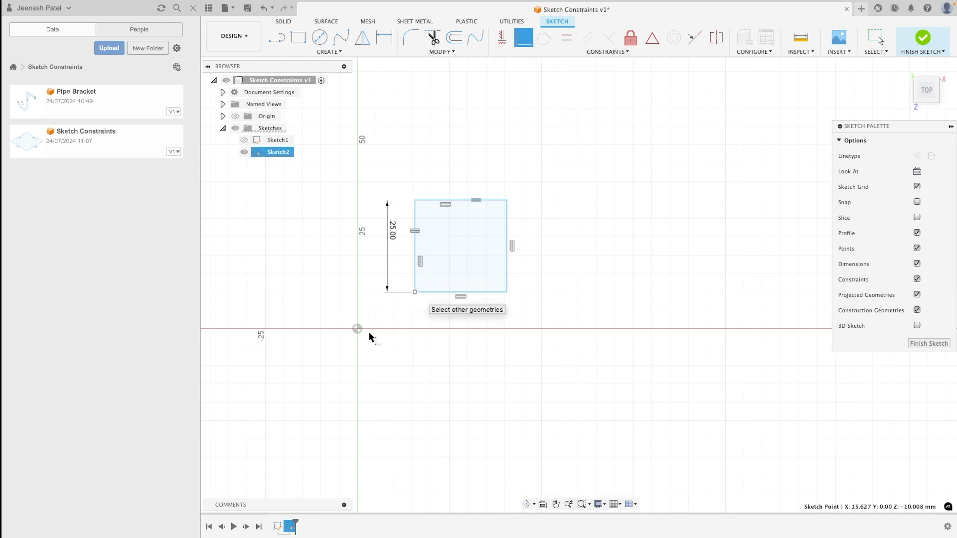
pyautogui.click(357, 329)
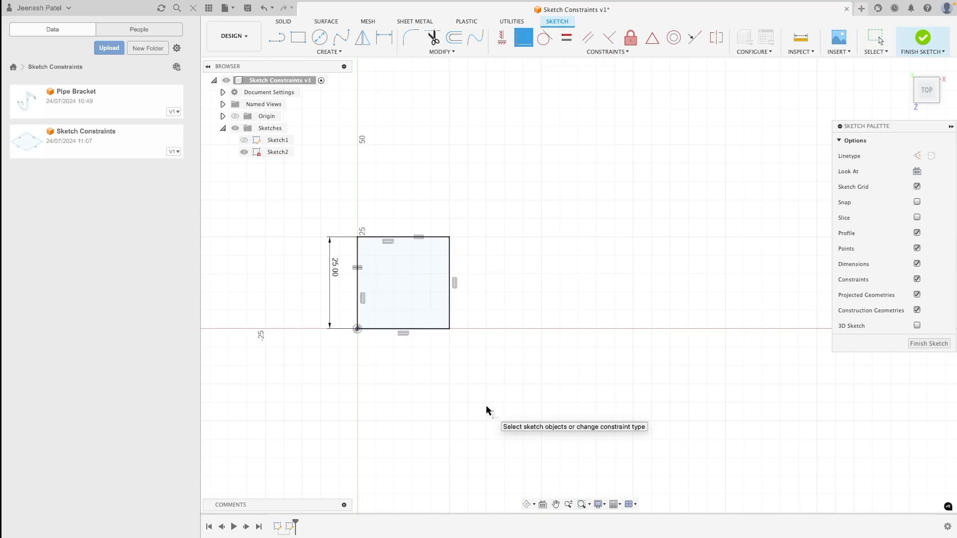
pyautogui.press('Escape')
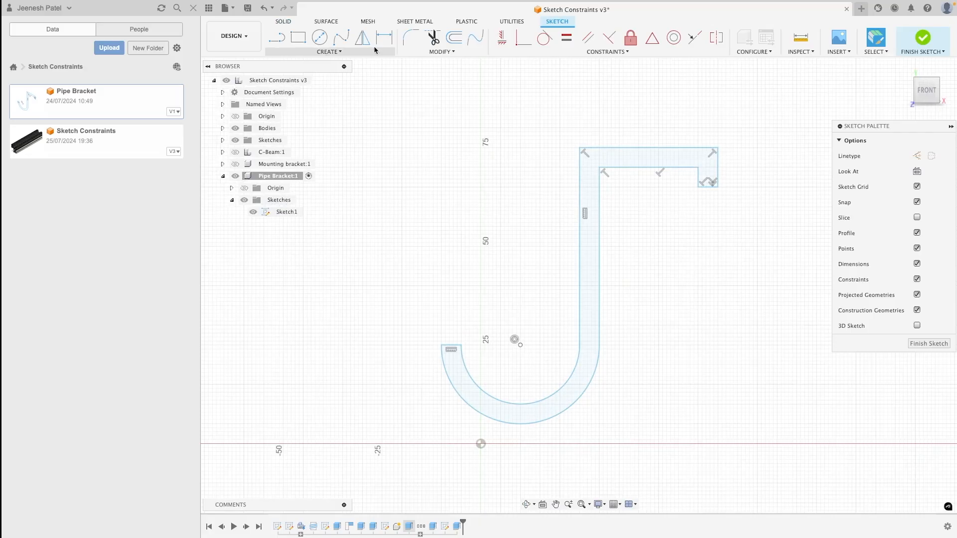
# Step: Dimension the top edge of the pipe bracket profile at 20 mm and finish the sketch
pyautogui.press('d')
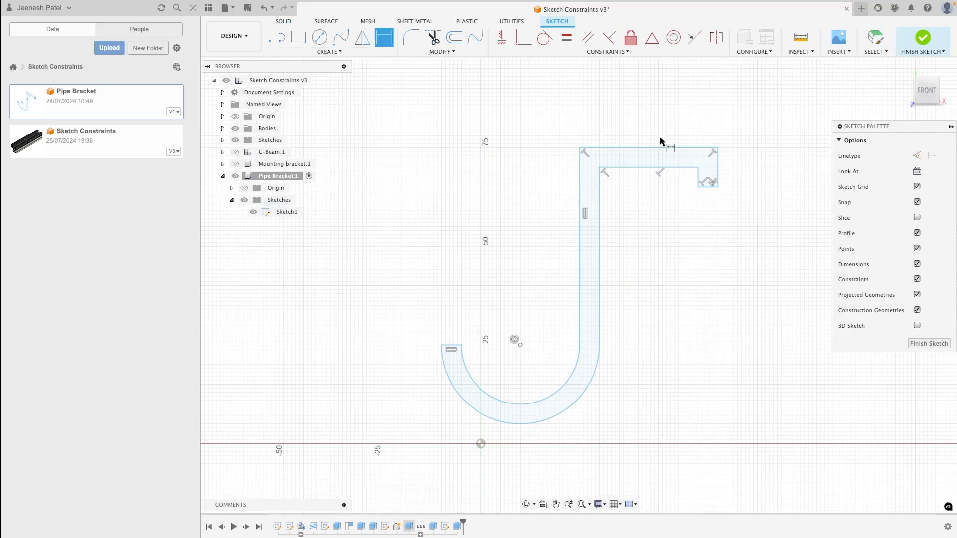
pyautogui.click(629, 150)
pyautogui.click(632, 132)
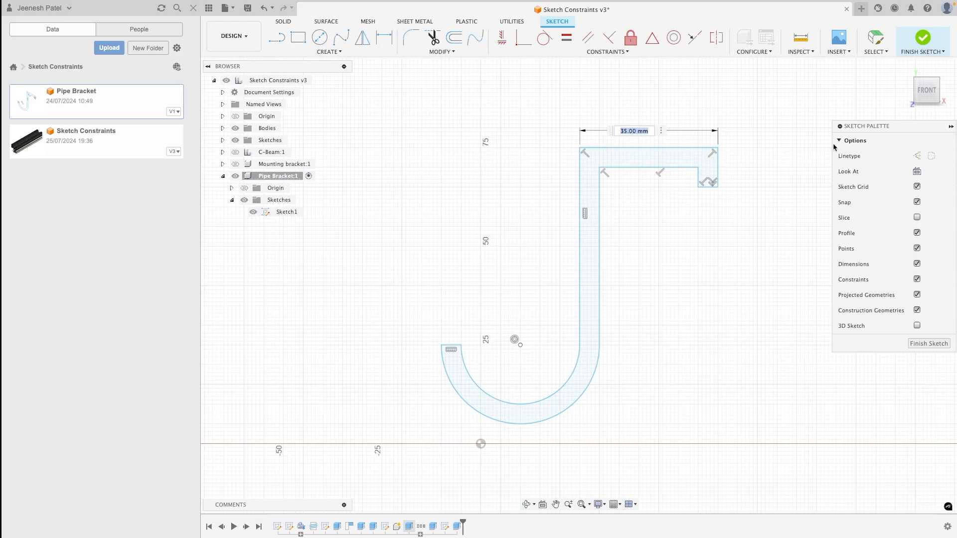
pyautogui.write('20')
pyautogui.press('Return')
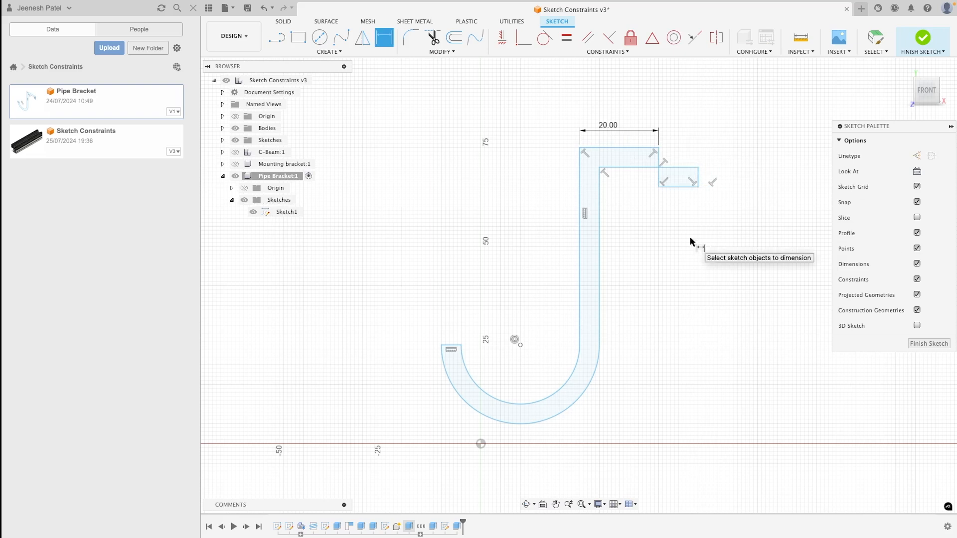
pyautogui.click(925, 39)
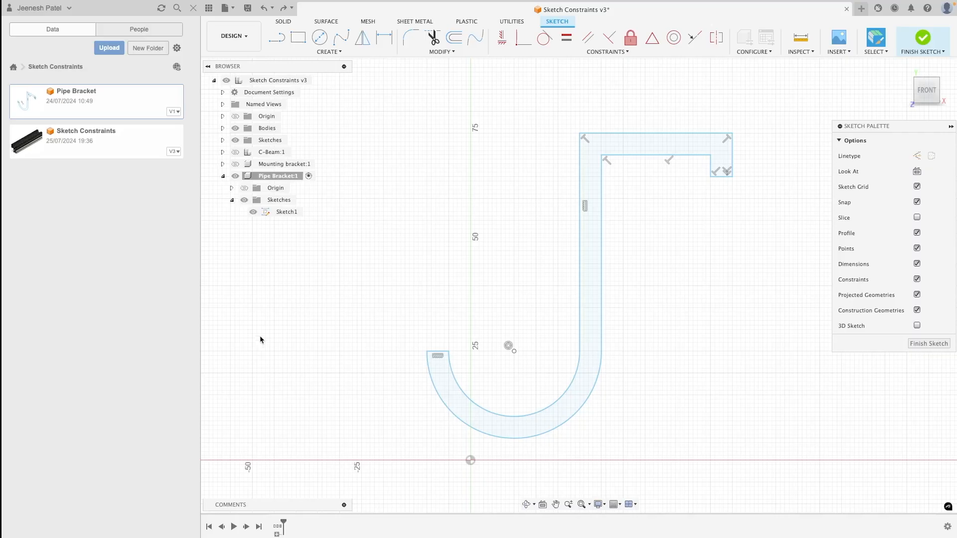
# Step: Make the upper-left corner of the pipe bracket profile coincident with the origin
pyautogui.click(520, 42)
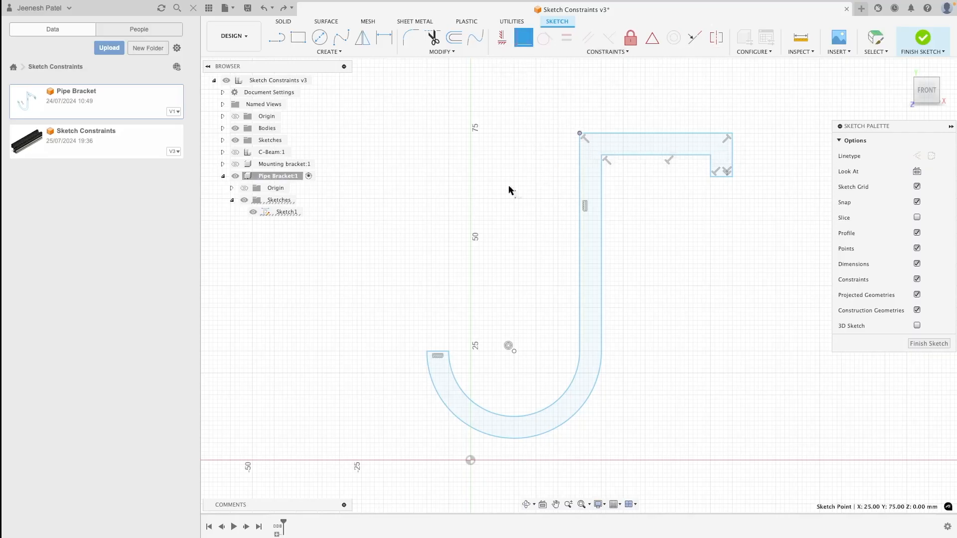
pyautogui.click(470, 461)
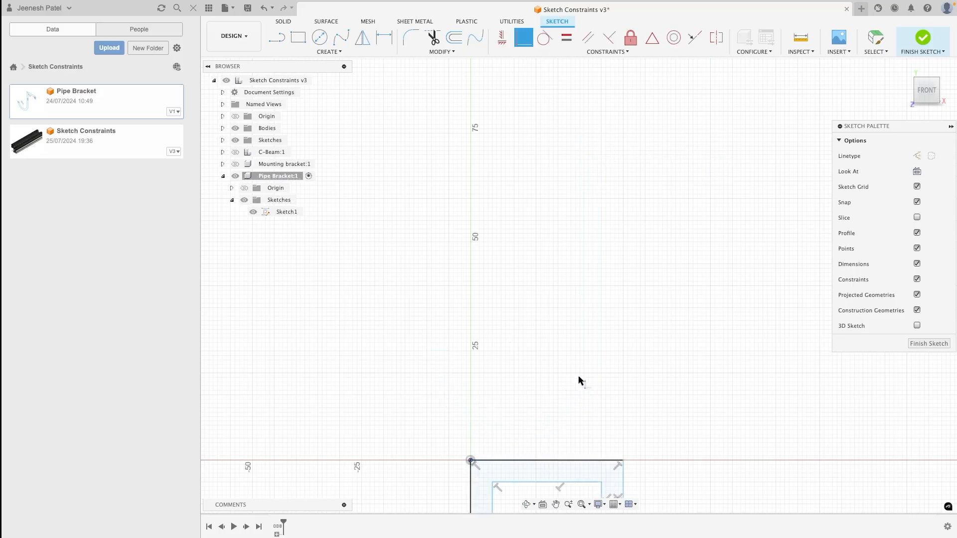
pyautogui.scroll(-10, 578, 382)
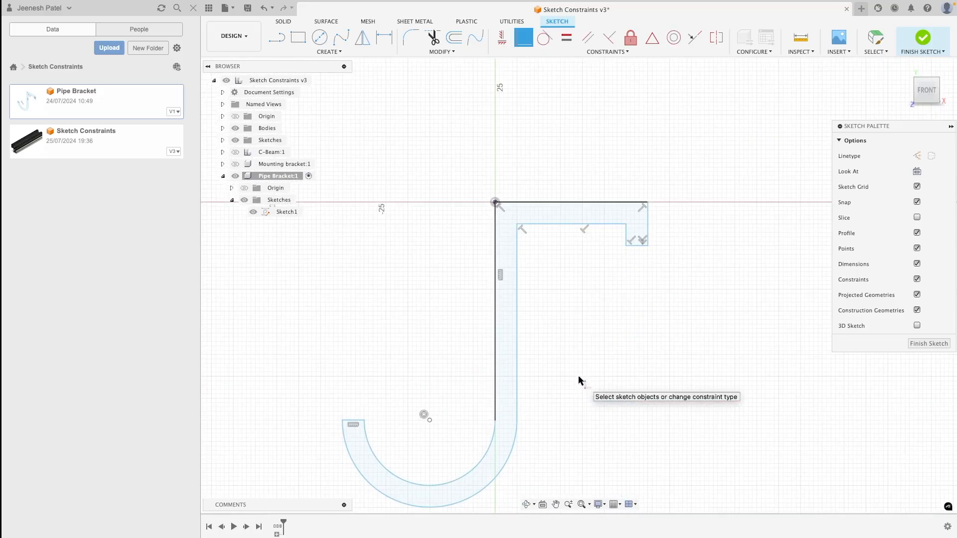
# Step: Apply Tangent constraints between the vertical leg's outer and inner lines and the adjoining hook arcs
pyautogui.scroll(-2, 578, 377)
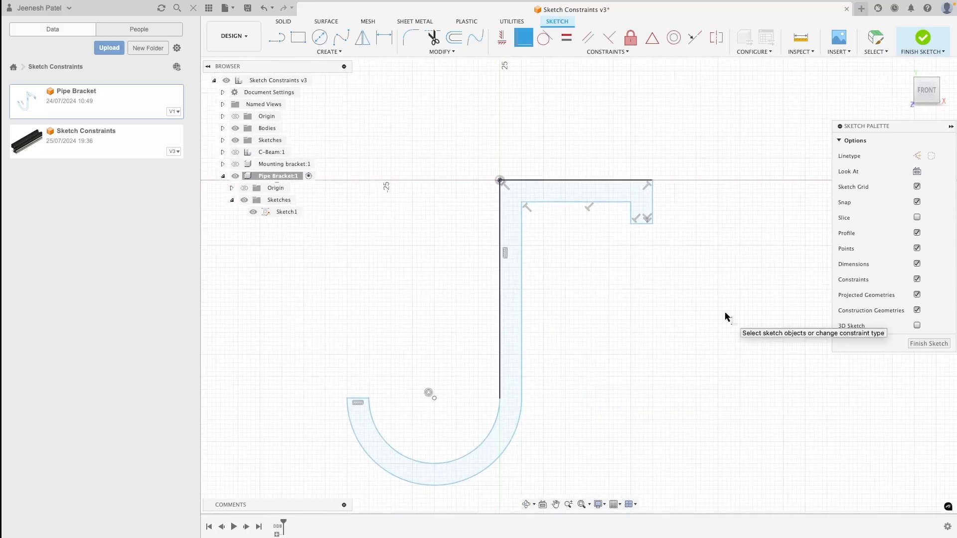
pyautogui.press('Escape')
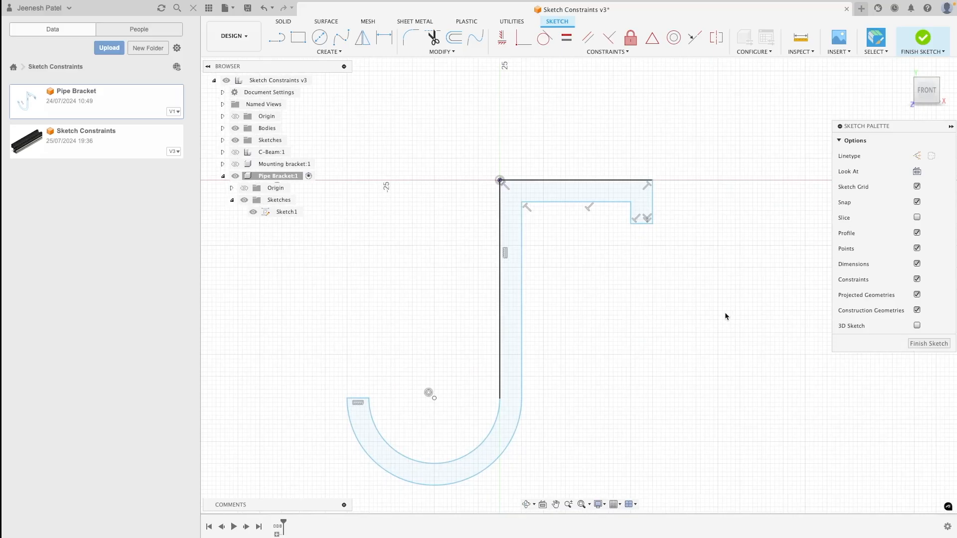
pyautogui.click(545, 38)
pyautogui.click(500, 392)
pyautogui.click(500, 408)
pyautogui.click(522, 387)
pyautogui.click(521, 410)
pyautogui.press('Escape')
# Step: Dimension the pipe bracket's vertical leg thickness at 5 mm between its two long parallel lines
pyautogui.press('d')
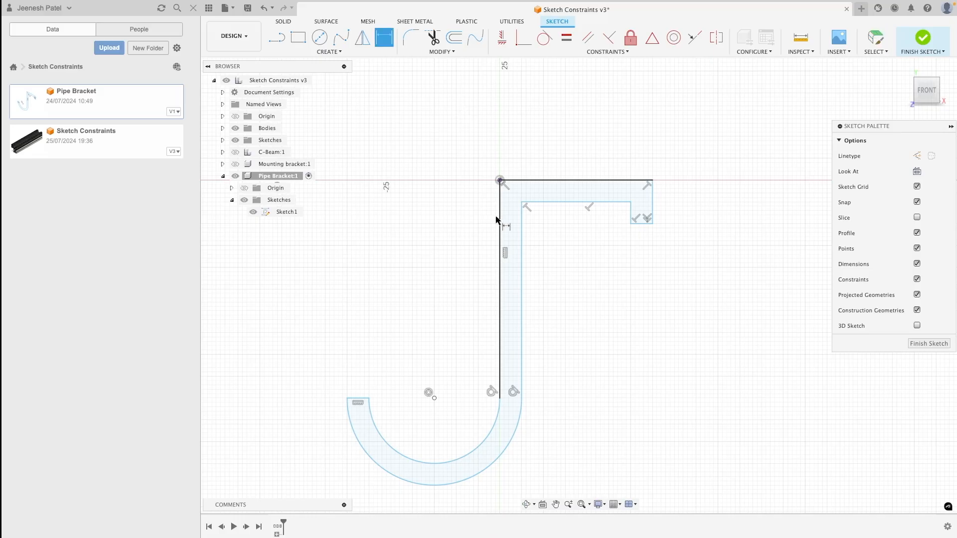
pyautogui.click(500, 216)
pyautogui.click(522, 226)
pyautogui.click(509, 150)
pyautogui.press('Return')
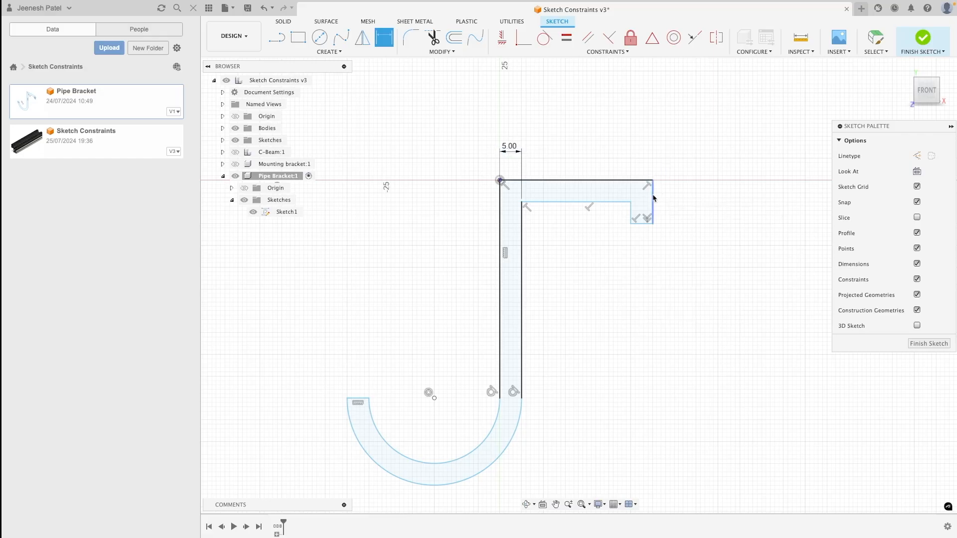
# Step: Dimension the width of the short lip at the arm's end and link it to the vertical leg's thickness dimension
pyautogui.click(631, 214)
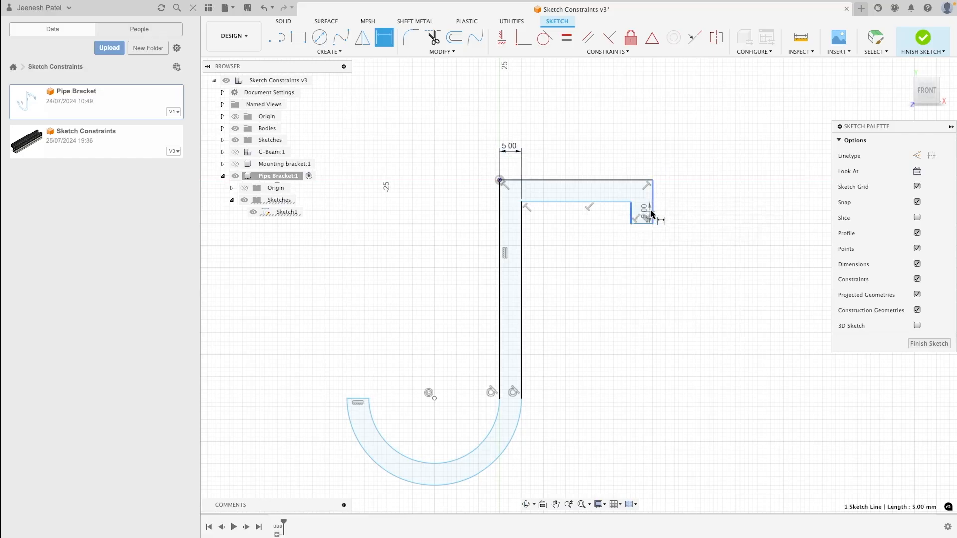
pyautogui.click(652, 216)
pyautogui.click(643, 150)
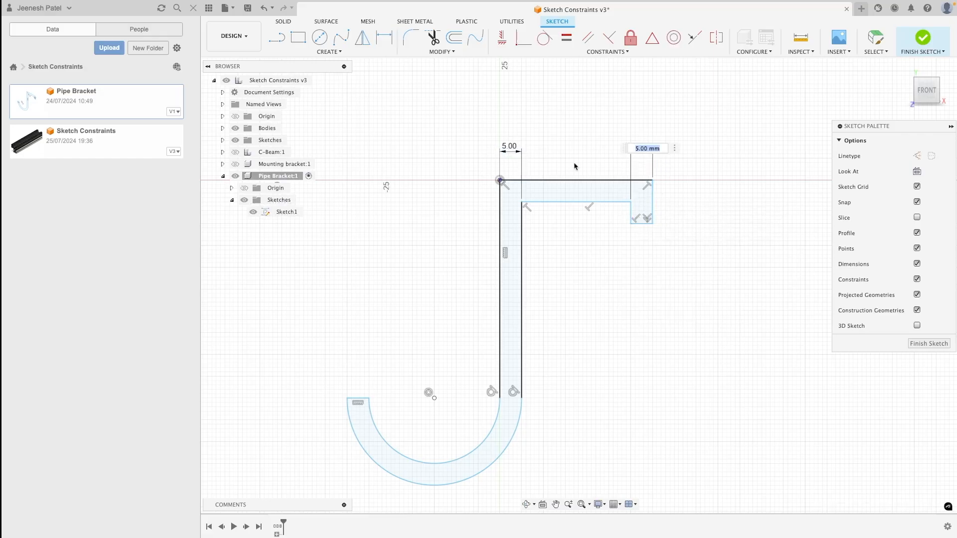
pyautogui.click(509, 146)
pyautogui.press('Return')
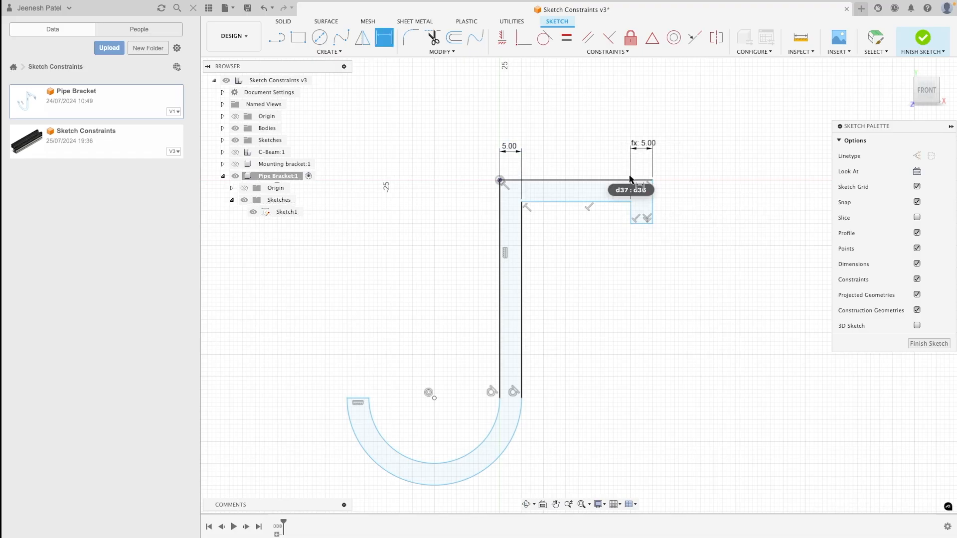
# Step: Dimension the horizontal arm's thickness between its upper and lower edges, referencing parameter d36
pyautogui.click(623, 203)
pyautogui.click(625, 180)
pyautogui.click(677, 184)
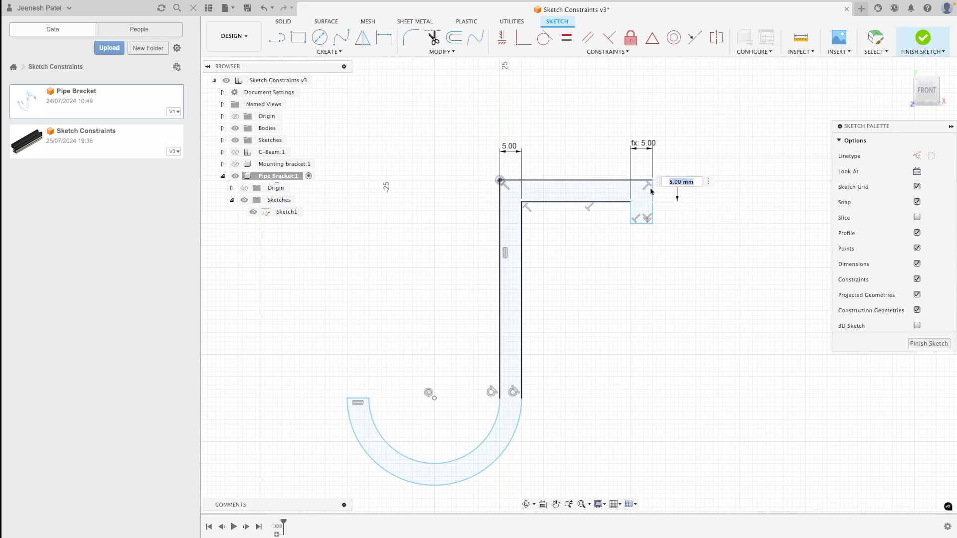
pyautogui.write('d36')
pyautogui.press('Return')
# Step: Dimension the lip's outer vertical edge at 10 mm, and test moving that edge sideways before undoing the move
pyautogui.click(652, 219)
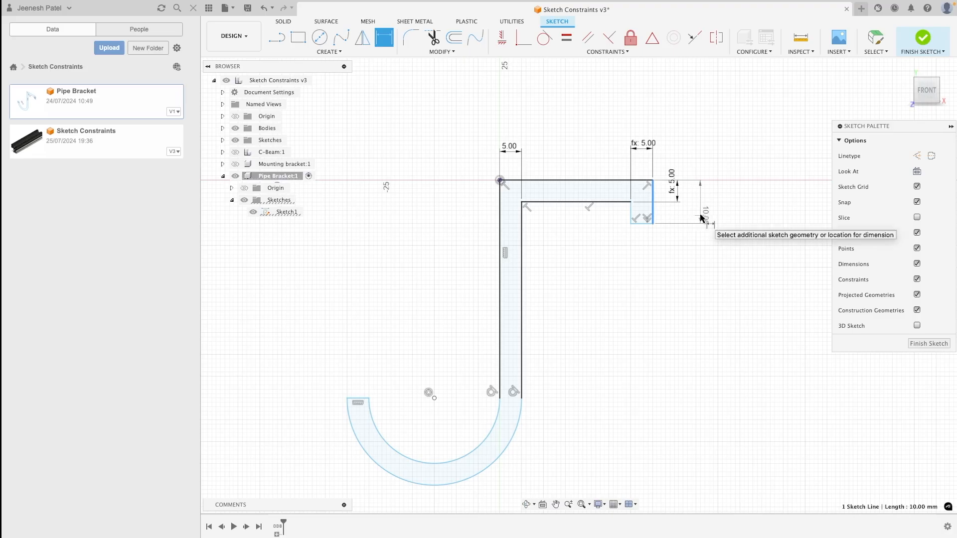
pyautogui.click(700, 218)
pyautogui.press('Return')
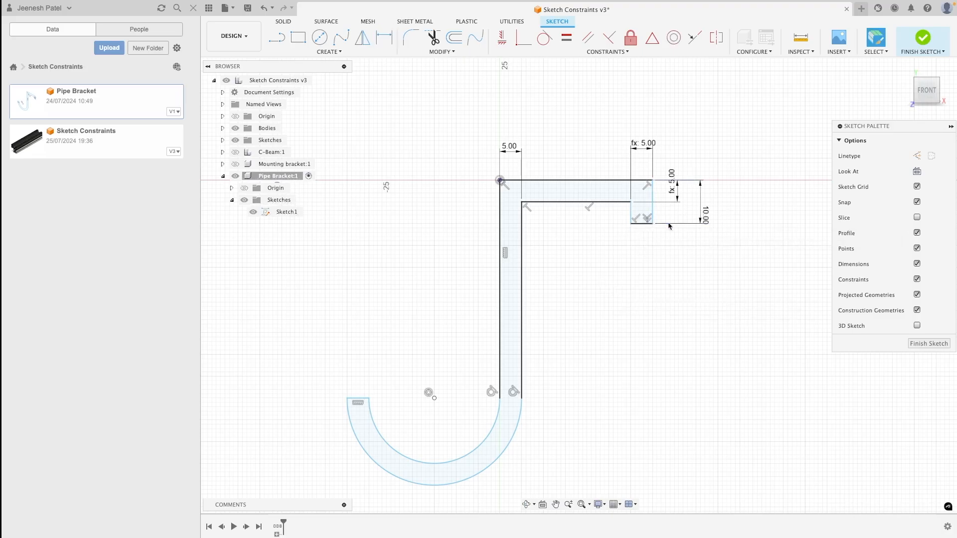
pyautogui.moveTo(653, 215)
pyautogui.mouseDown()
pyautogui.moveTo(678, 213)
pyautogui.moveTo(644, 215)
pyautogui.moveTo(664, 215)
pyautogui.mouseUp()
pyautogui.hotkey('ctrl', 'z')
# Step: Dimension the horizontal arm's inner lower edge at 25 mm, between the vertical leg and the lip
pyautogui.press('d')
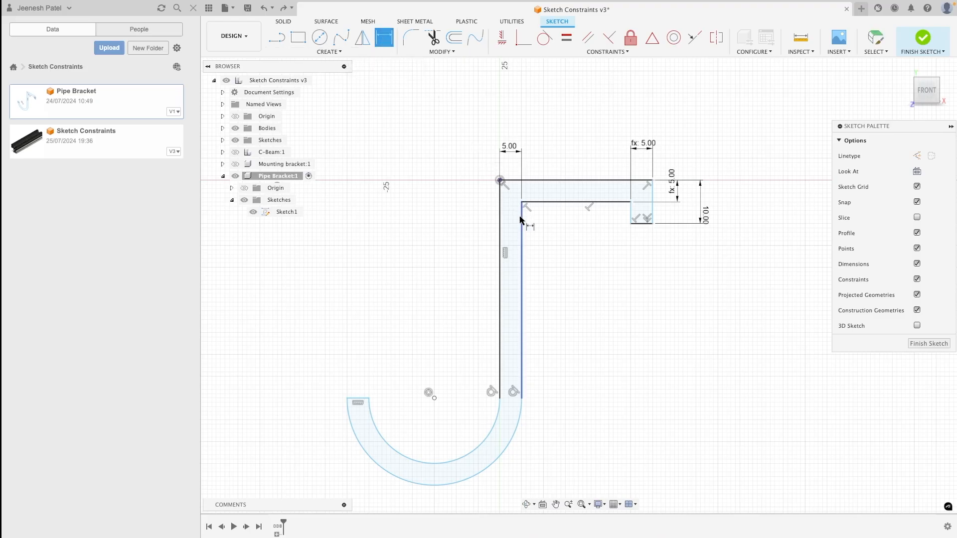
pyautogui.click(537, 202)
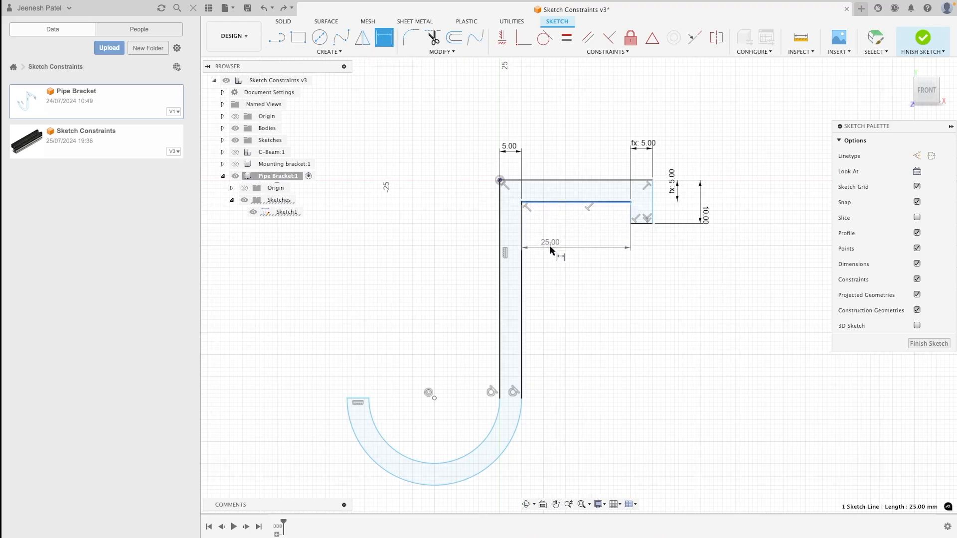
pyautogui.click(582, 232)
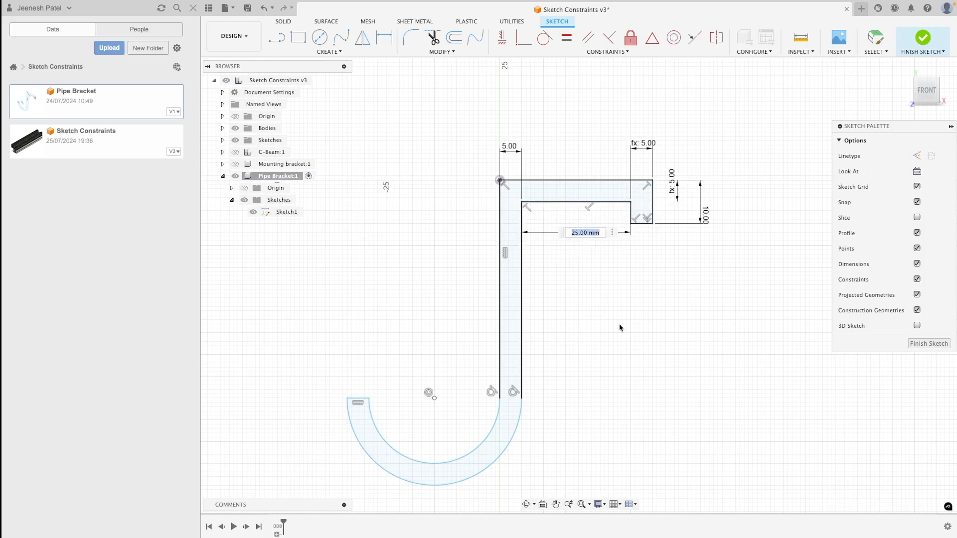
pyautogui.press('Return')
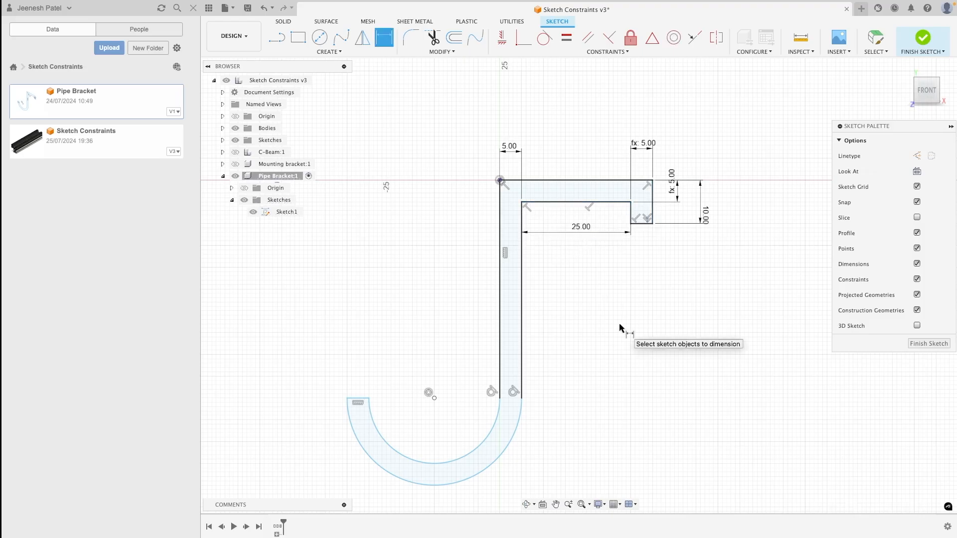
# Step: Dimension the vertical leg's long edge through the origin at 50 mm
pyautogui.click(502, 295)
pyautogui.click(470, 290)
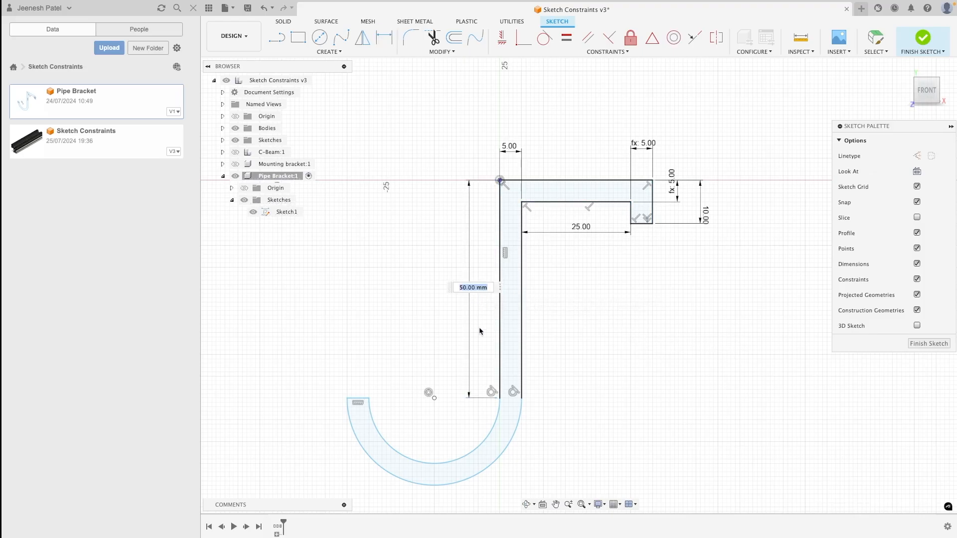
pyautogui.press('Return')
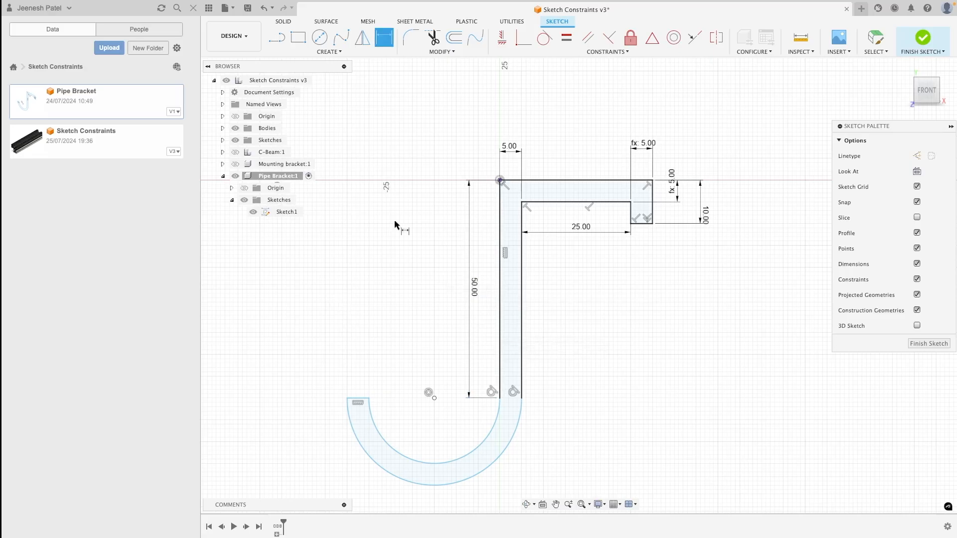
# Step: Apply a Collinear constraint to both endpoints of the hook's end cap and the lower endpoint of the leg's long edge
pyautogui.click(700, 42)
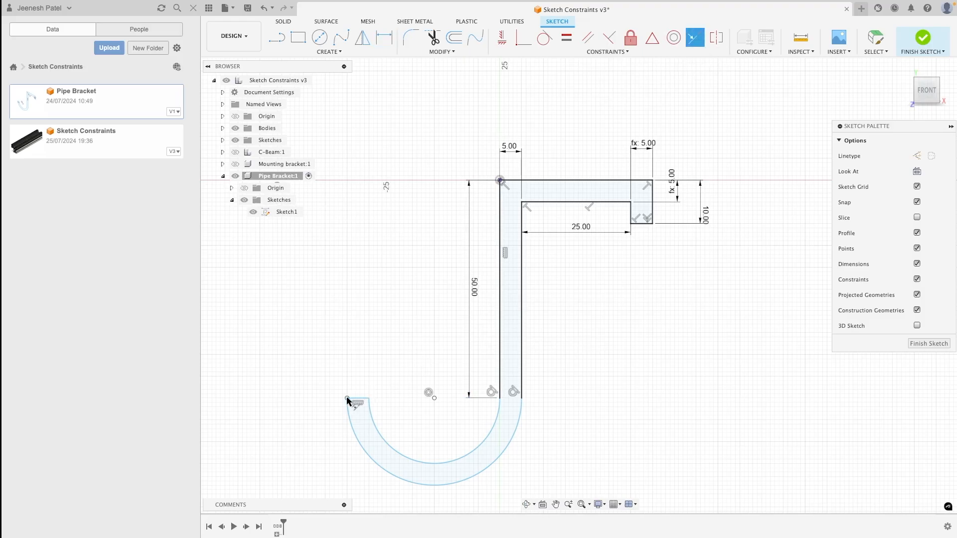
pyautogui.click(369, 398)
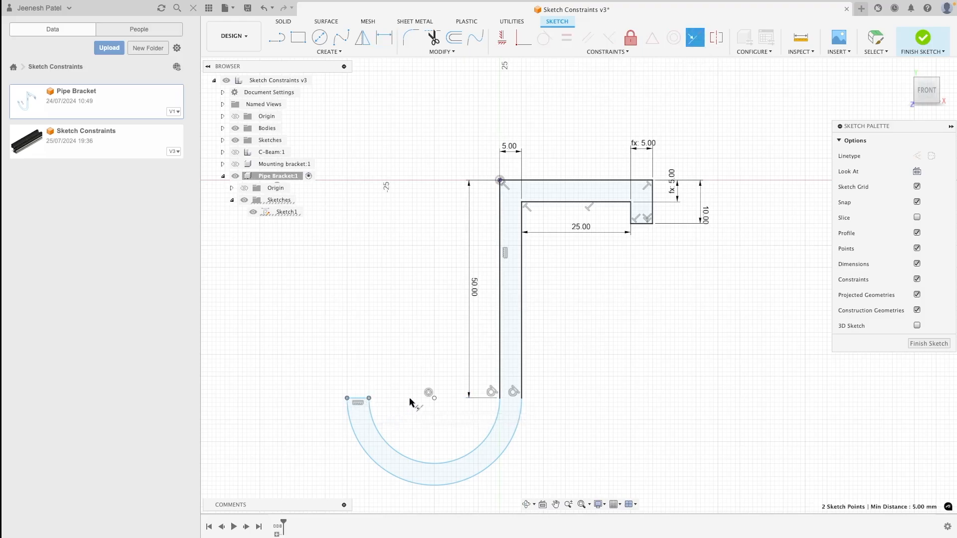
pyautogui.click(500, 400)
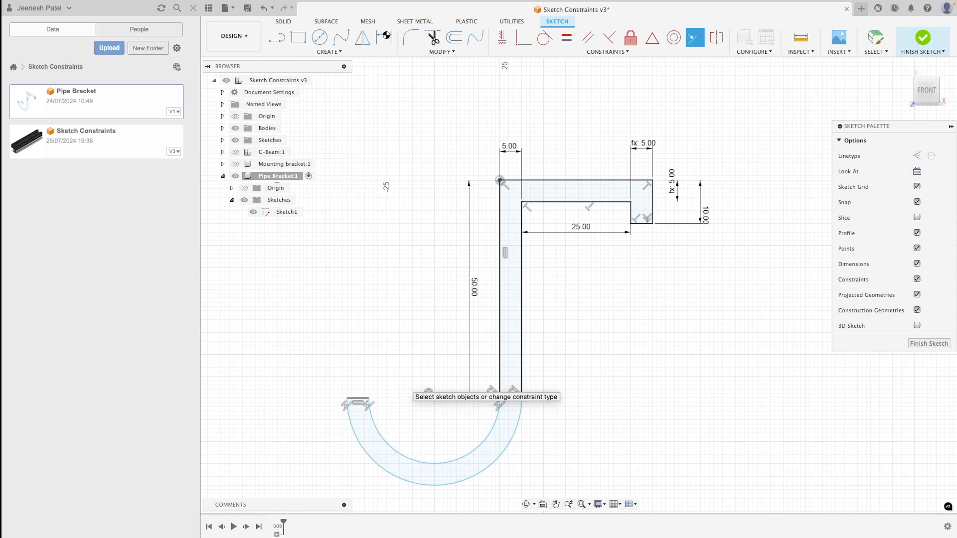
# Step: Dimension the hook's inner arc with a 15 mm radius and leave the Dimension command
pyautogui.click(384, 38)
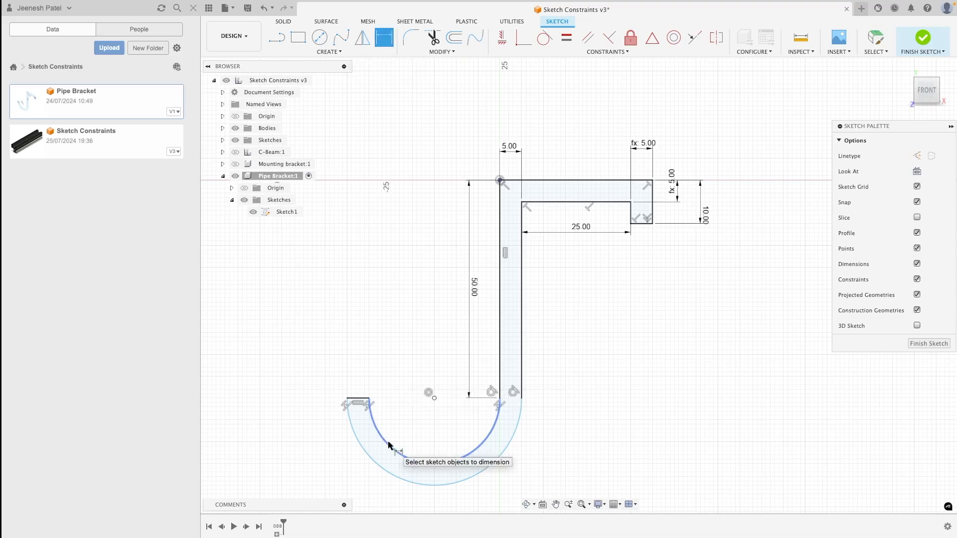
pyautogui.click(375, 424)
pyautogui.click(379, 380)
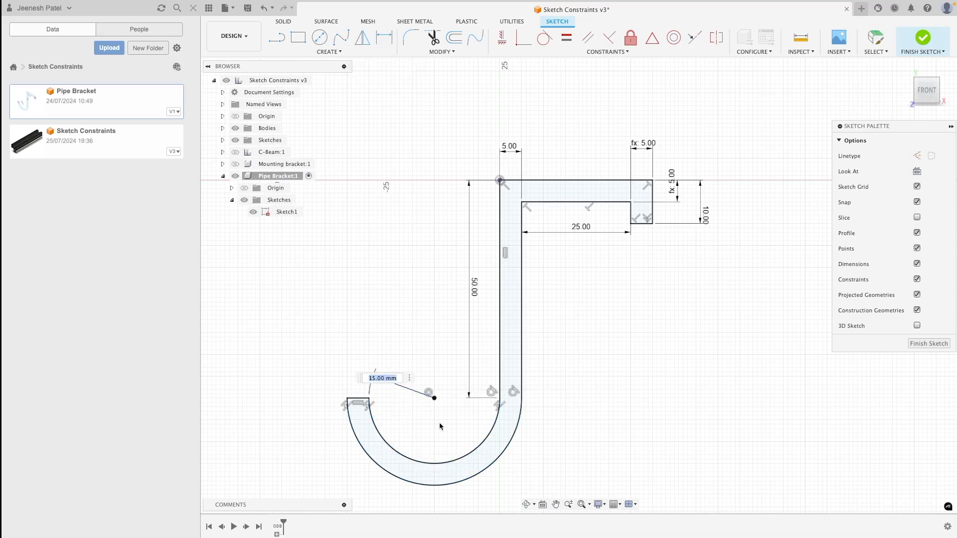
pyautogui.press('Return')
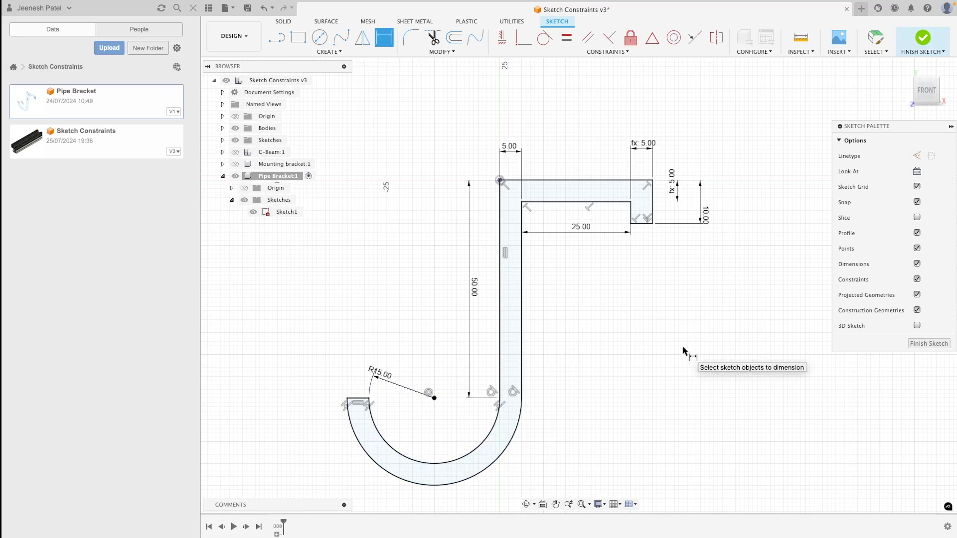
pyautogui.press('Escape')
# Step: Try a vertical leg length of 25 mm and undo the change
pyautogui.doubleClick(474, 288)
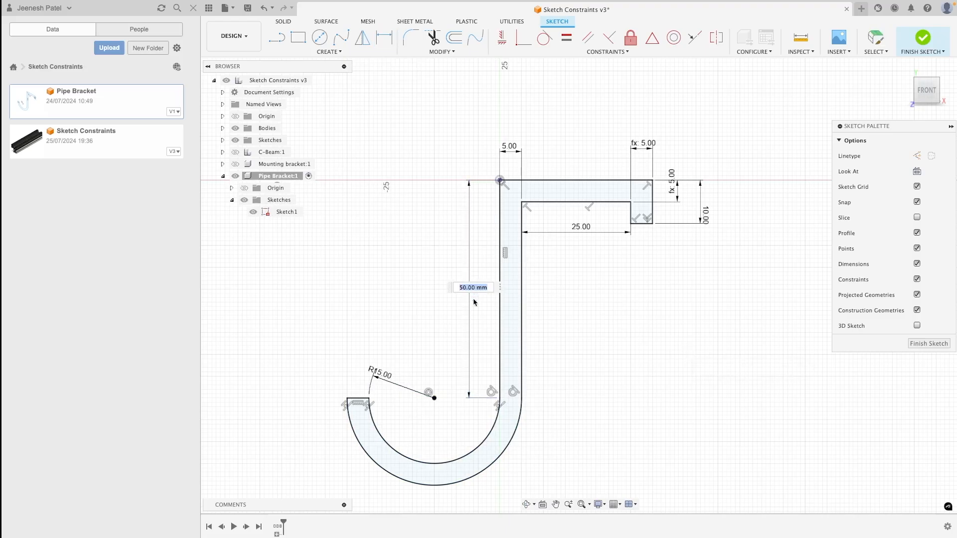
pyautogui.write('25')
pyautogui.press('Return')
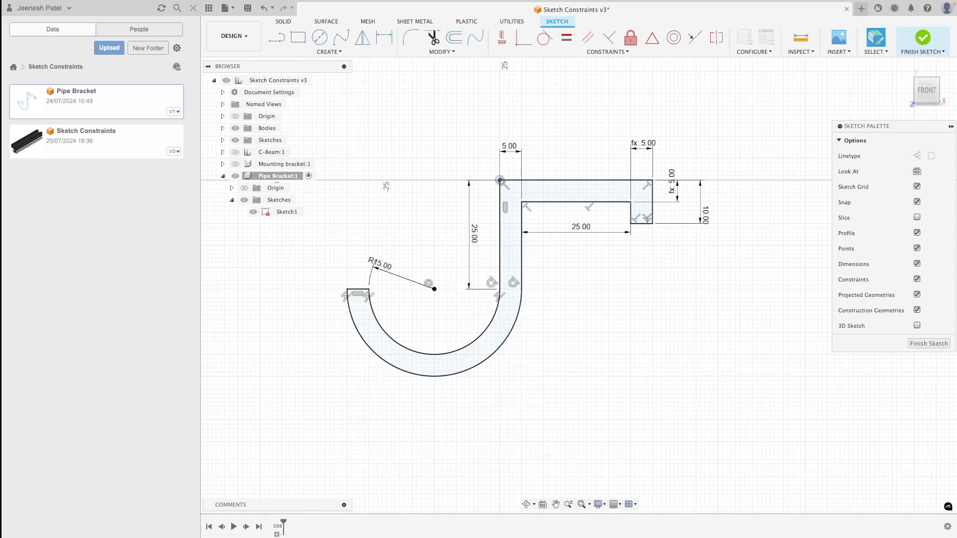
pyautogui.hotkey('ctrl', 'z')
# Step: Try a 10 mm radius on the hook's inner arc and undo the change
pyautogui.doubleClick(379, 374)
pyautogui.write('10')
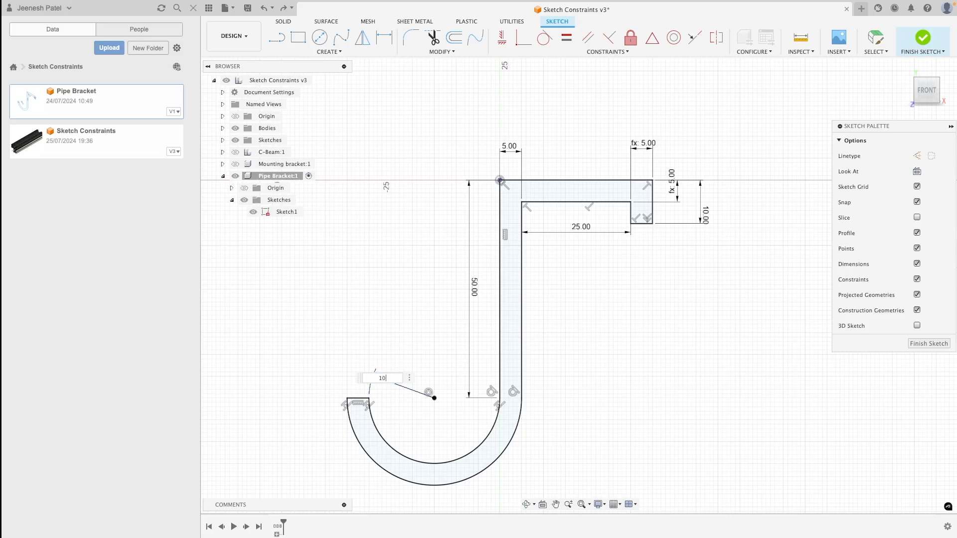
pyautogui.press('Return')
pyautogui.hotkey('ctrl', 'z')
# Step: Set the vertical leg's thickness dimension, which drives the arm and lip thicknesses, to 3 mm
pyautogui.doubleClick(517, 154)
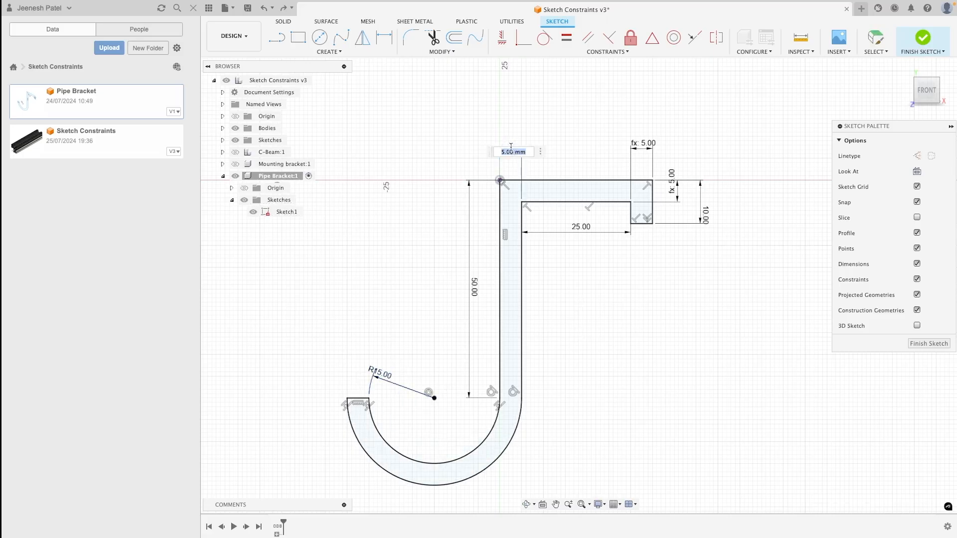
pyautogui.write('3')
pyautogui.press('Return')
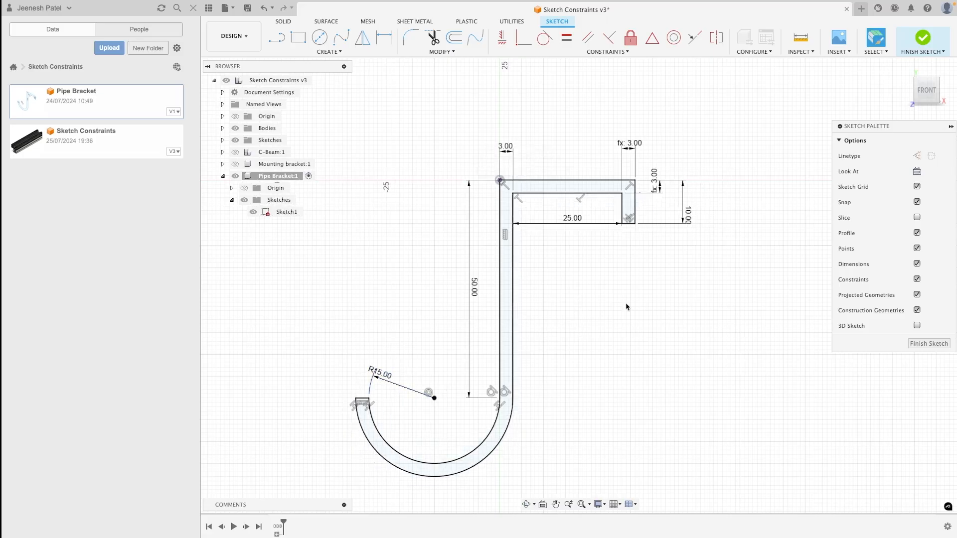